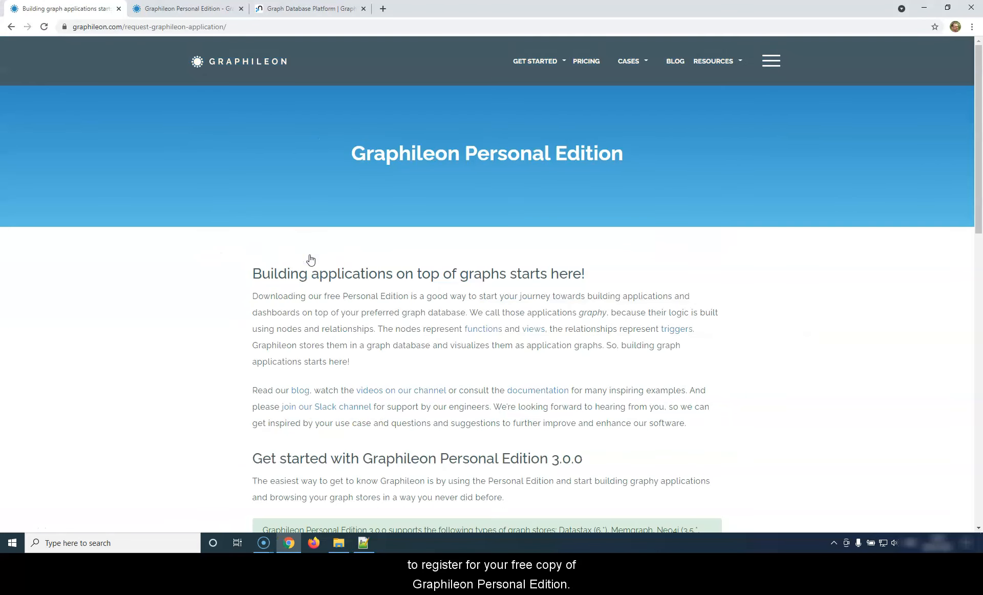
# Step: Review the request form for Graphileon Personal Edition and download the Windows version from its download page
pyautogui.scroll(-7, 310, 260)
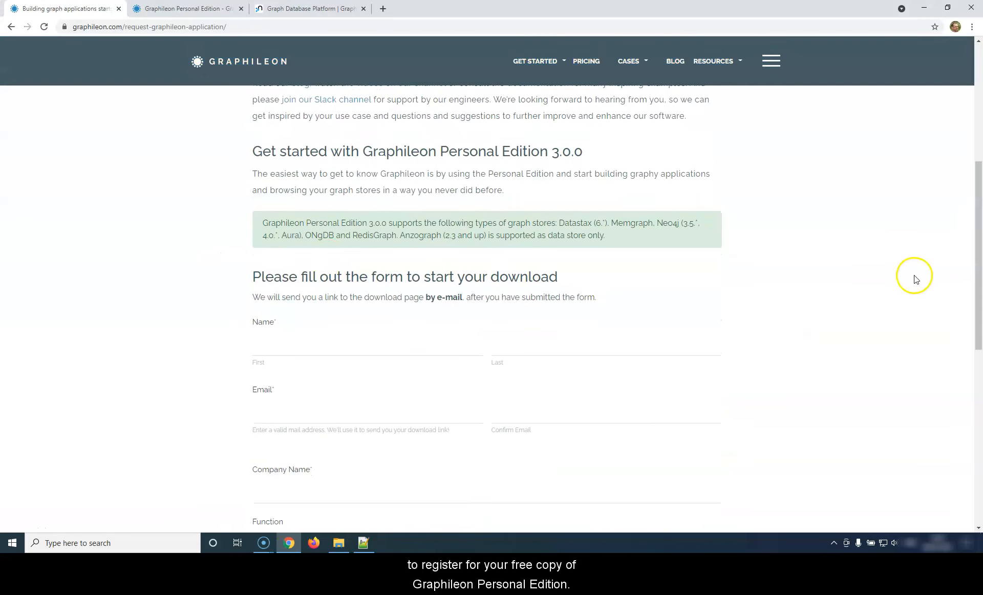
pyautogui.scroll(-3, 829, 285)
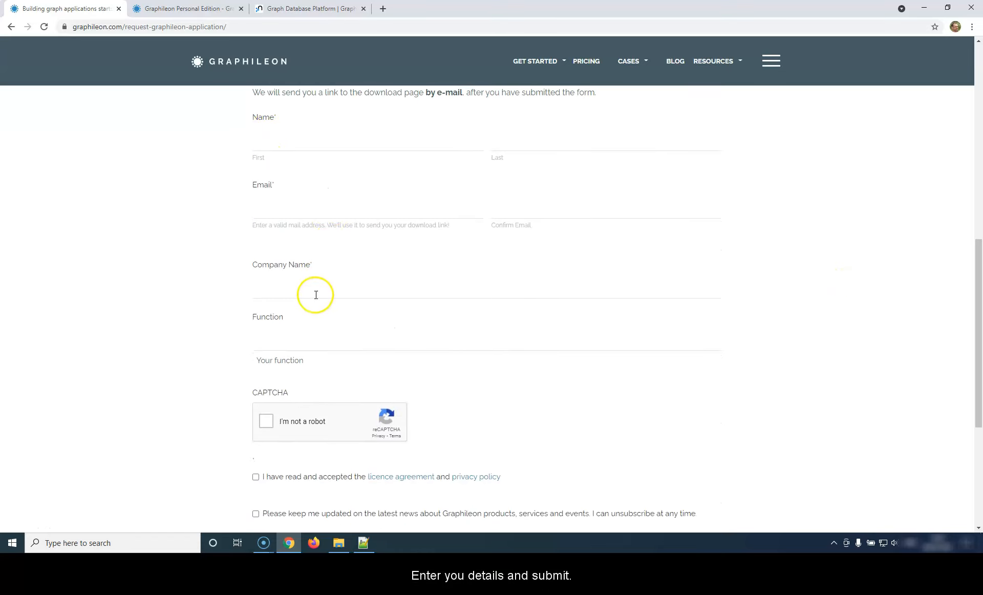
pyautogui.scroll(-2, 378, 421)
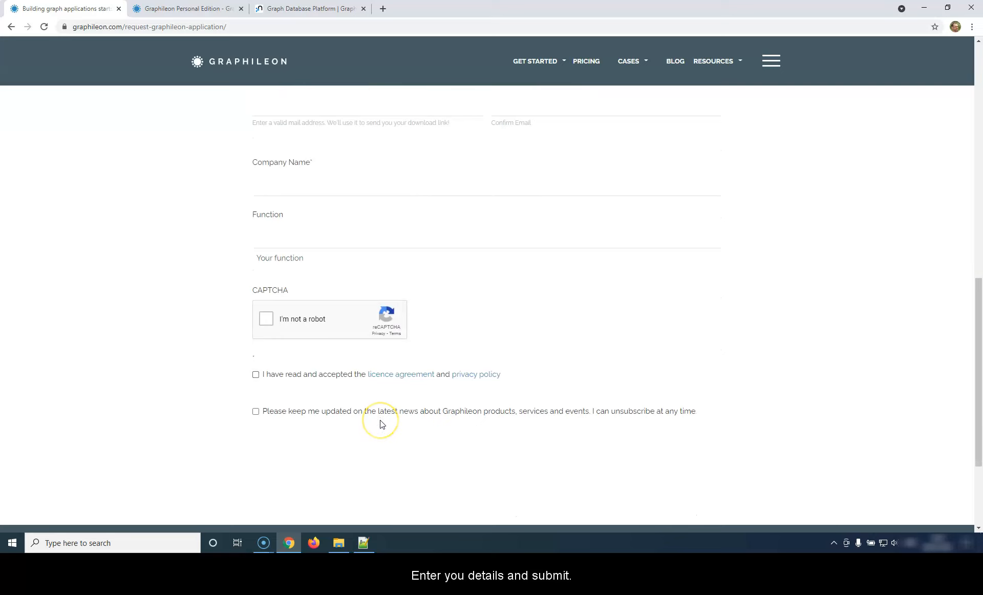
pyautogui.scroll(5, 380, 423)
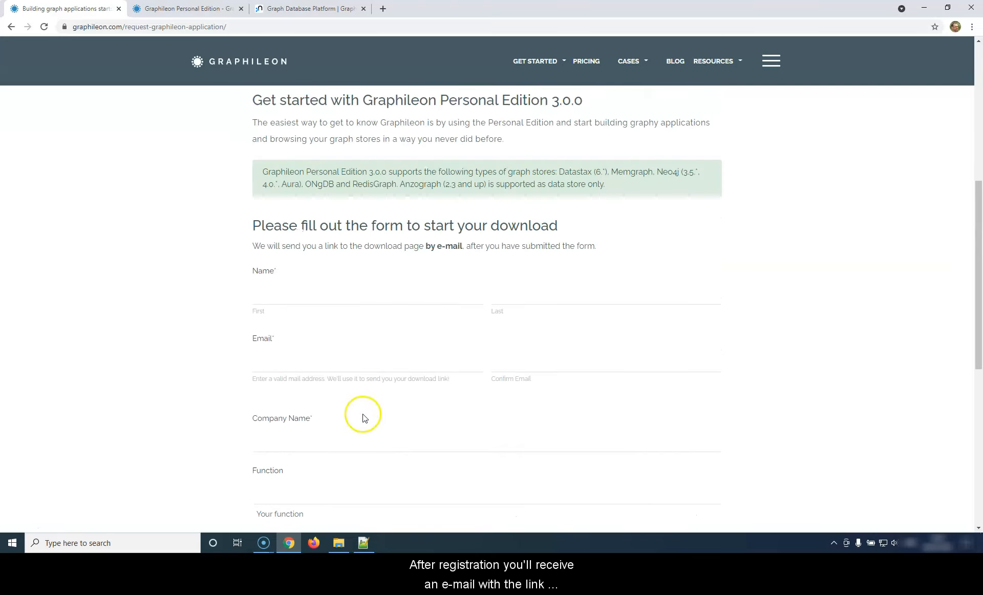
pyautogui.click(166, 6)
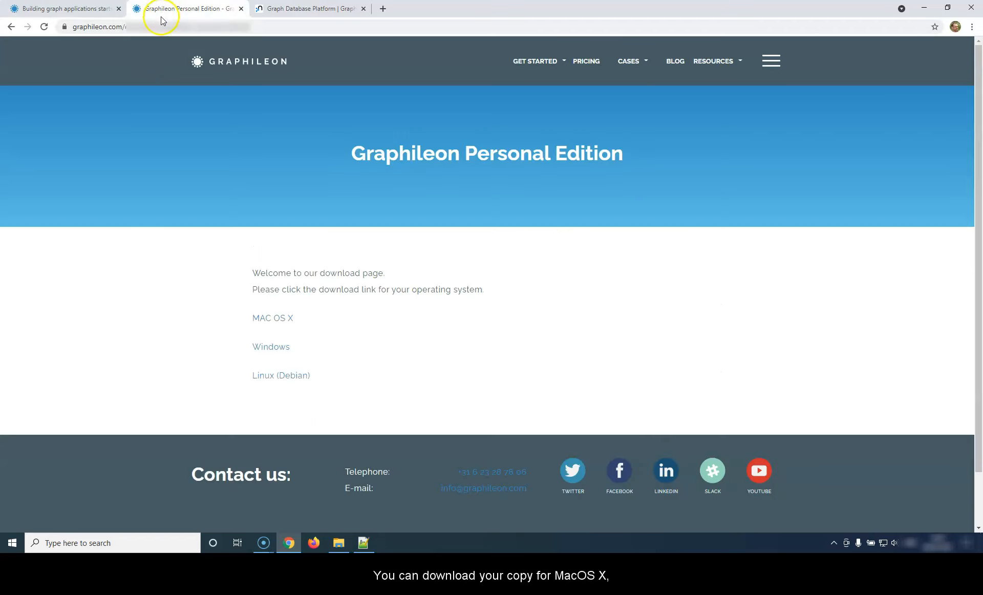
pyautogui.click(257, 348)
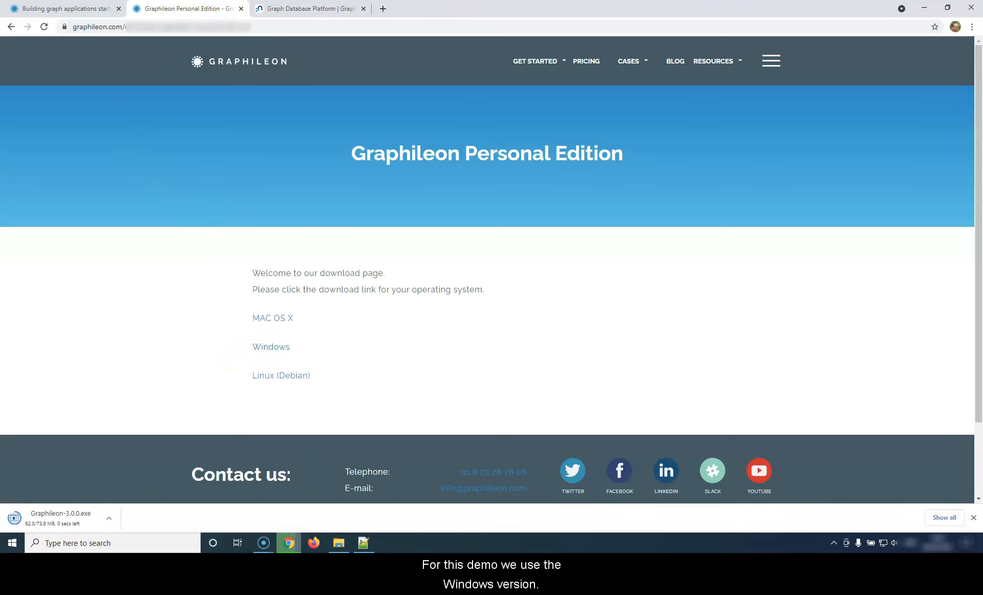
pyautogui.click(973, 519)
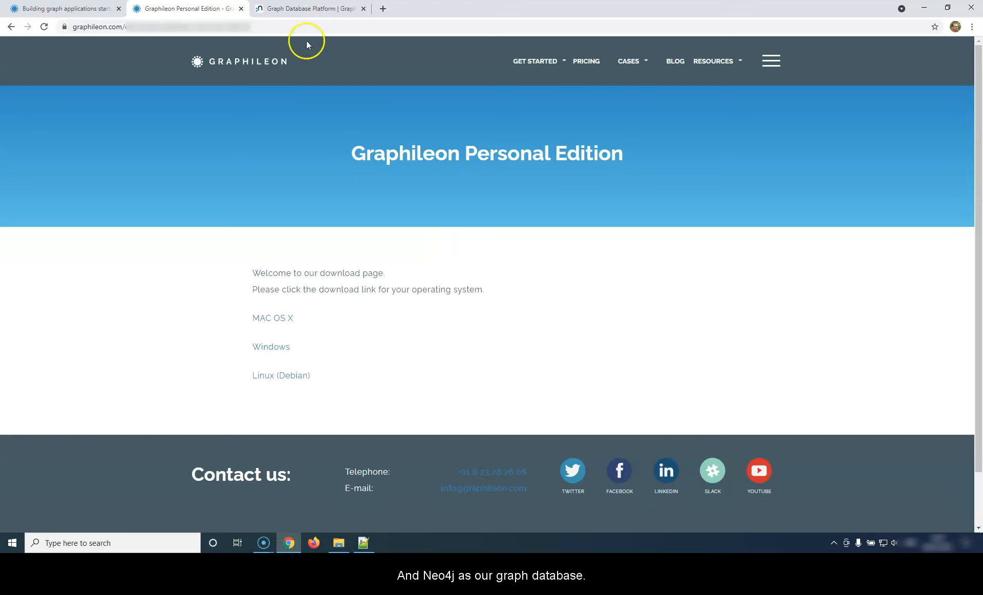
# Step: Open the Neo4j Desktop download page on the Neo4j website and request the download
pyautogui.click(301, 9)
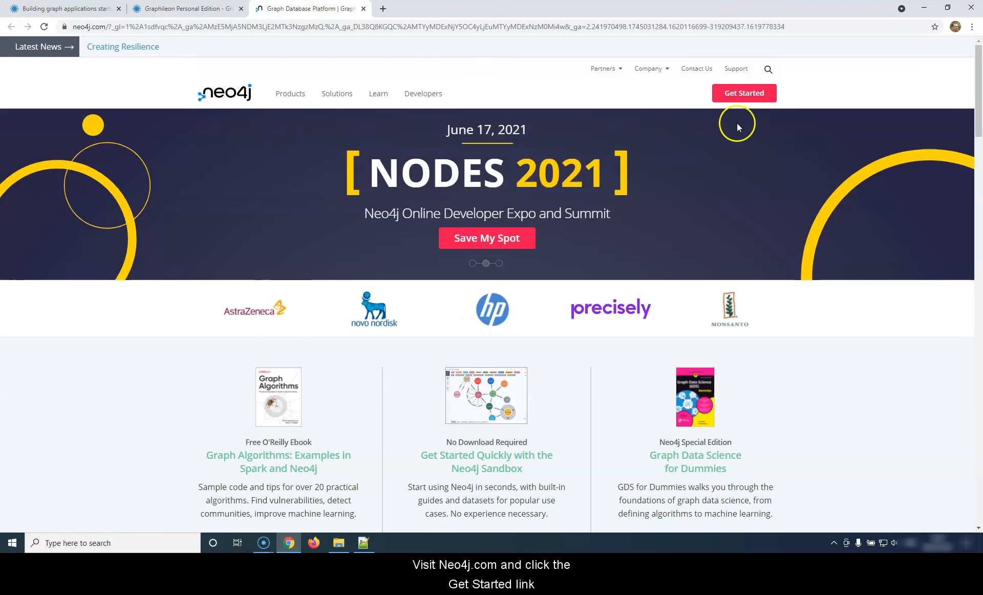
pyautogui.click(745, 95)
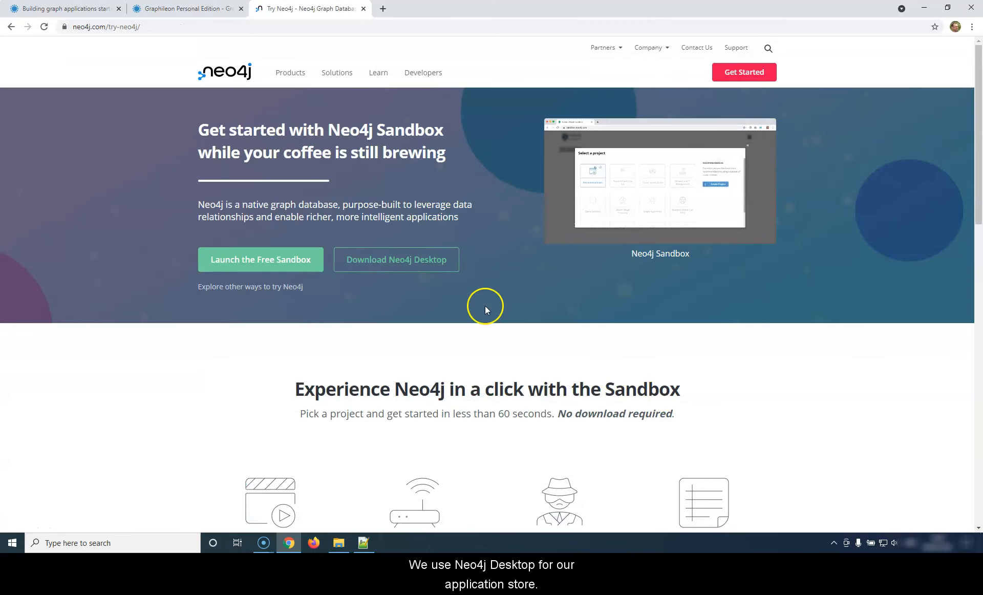
pyautogui.click(407, 263)
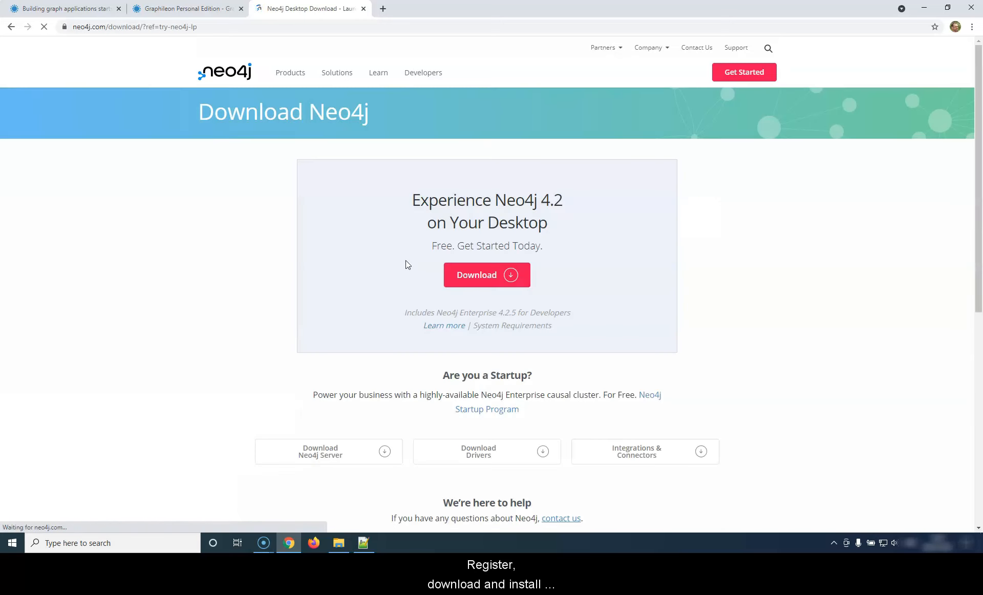
pyautogui.click(511, 276)
pyautogui.click(608, 345)
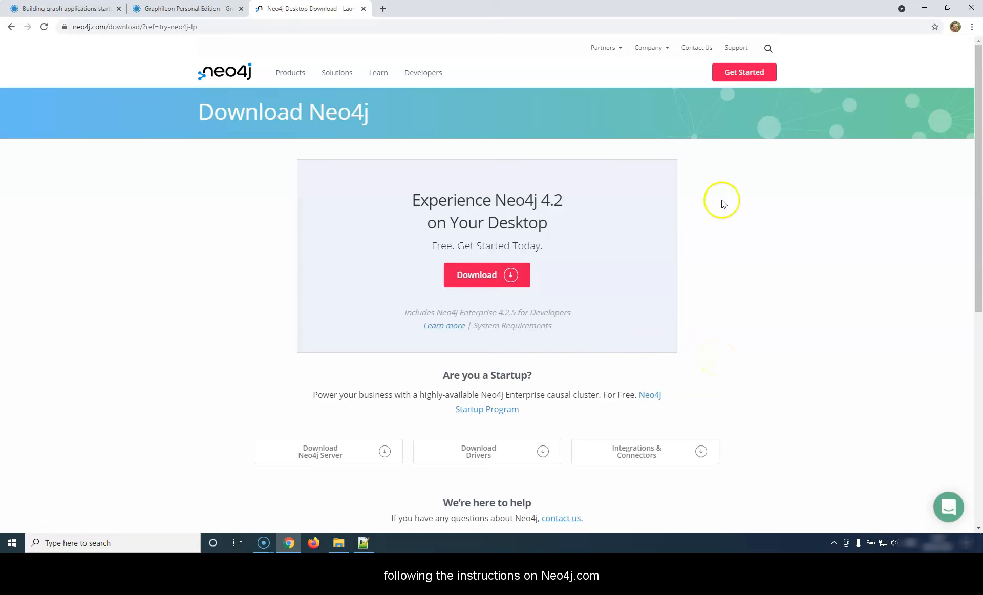
# Step: Launch a free Neo4j Sandbox project with the pre-built Movies data and display its connection details
pyautogui.click(743, 72)
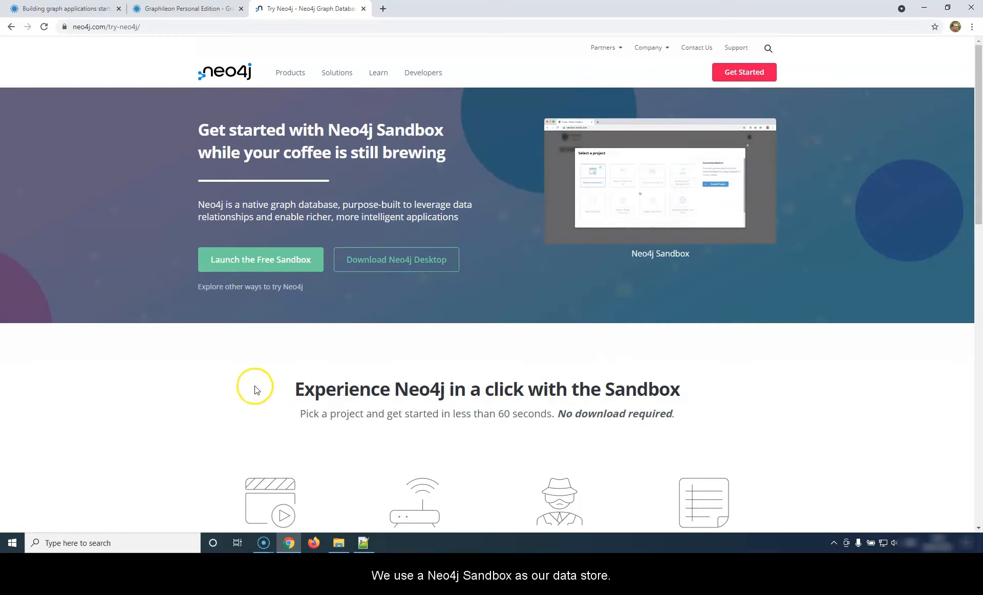
pyautogui.click(251, 261)
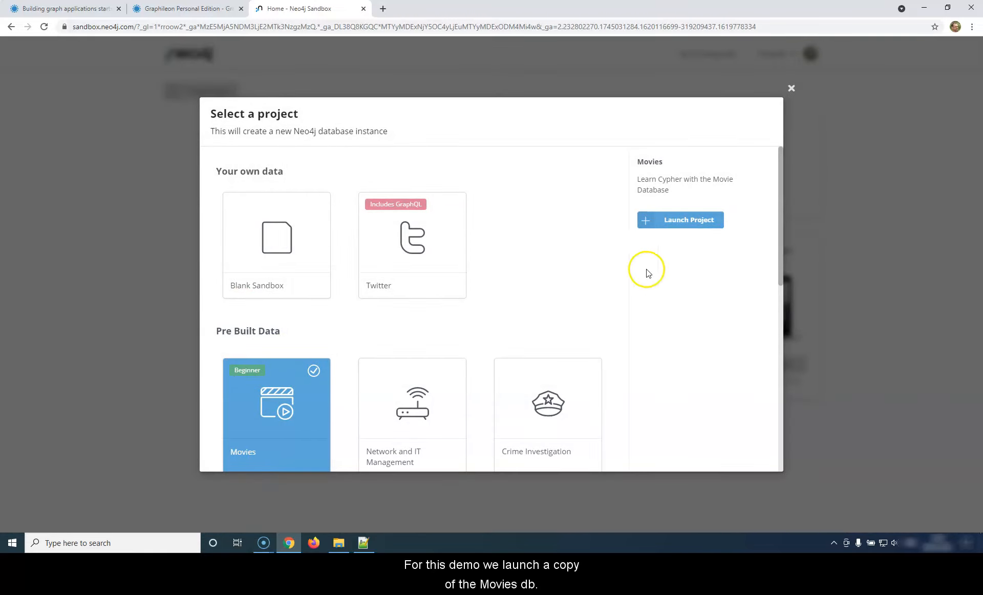
pyautogui.click(689, 224)
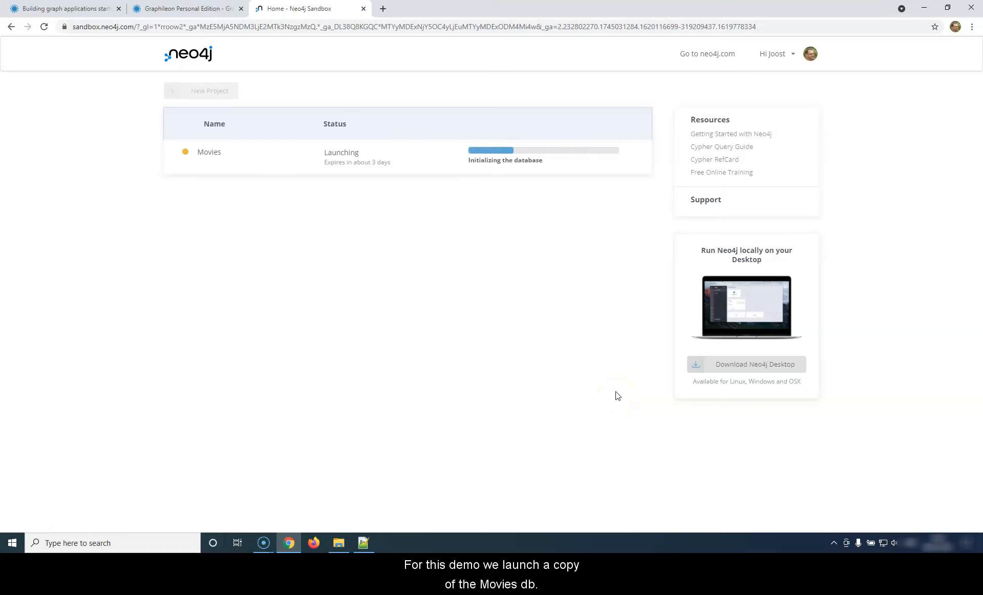
pyautogui.click(636, 154)
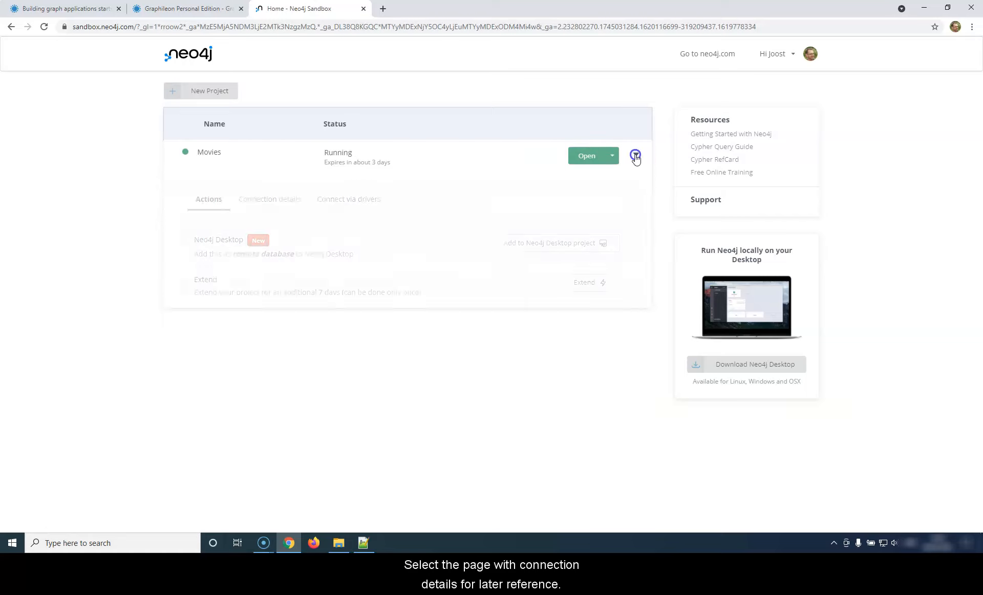
pyautogui.click(268, 197)
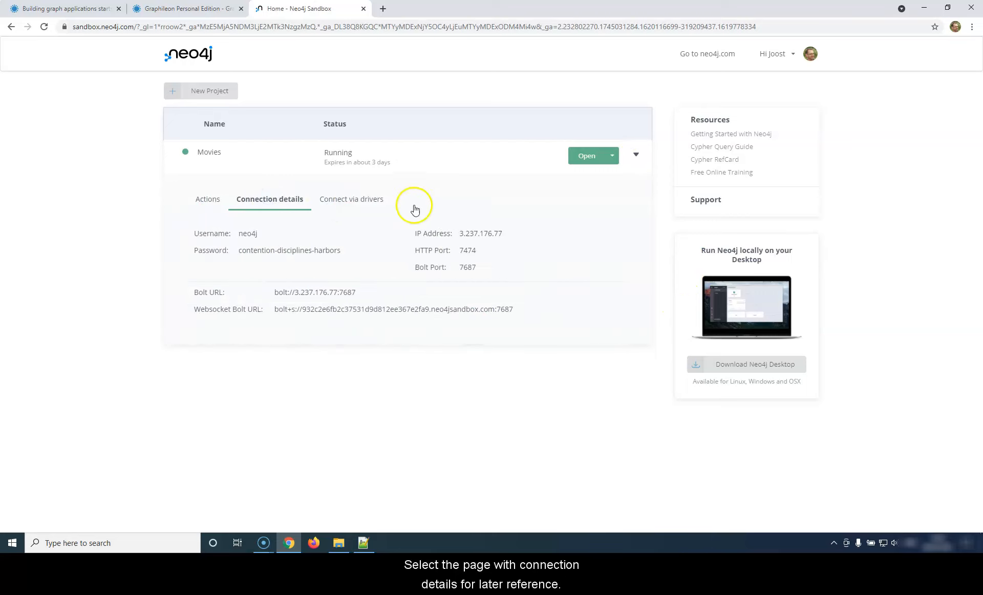
# Step: Find Neo4j Desktop on the computer and start it
pyautogui.click(111, 543)
pyautogui.write('neo4j')
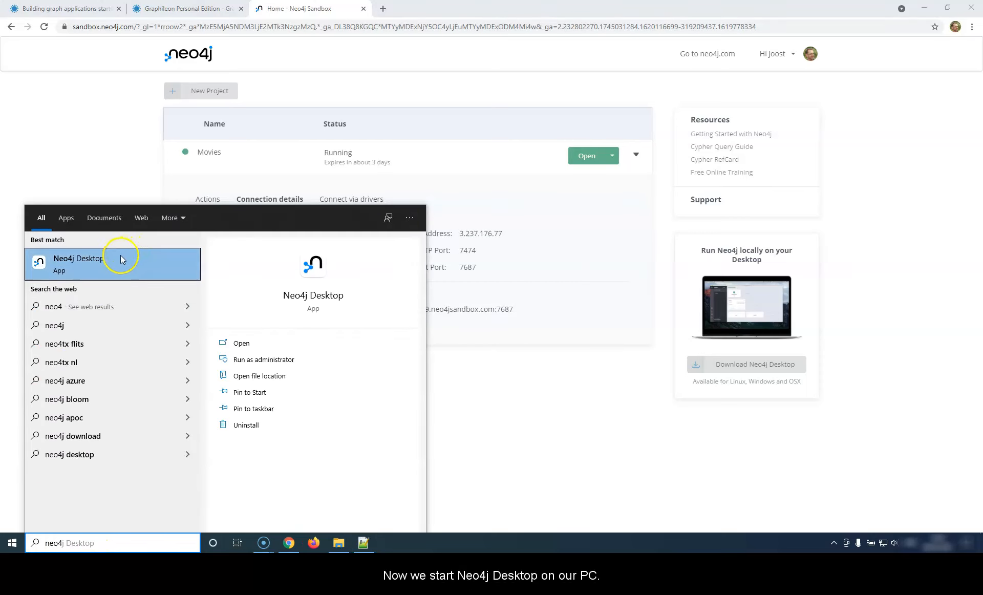
pyautogui.click(125, 256)
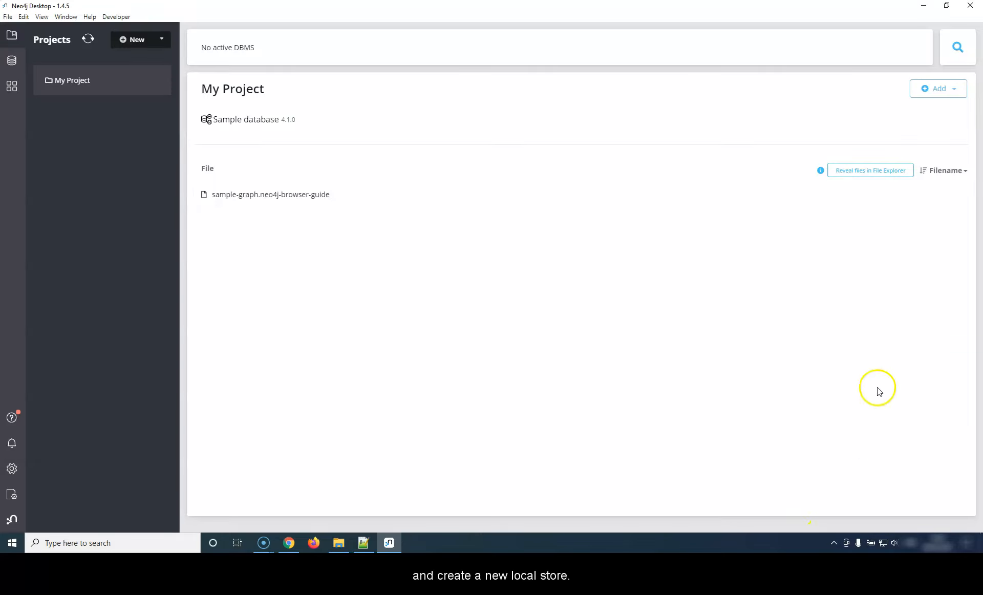
# Step: Create a password-protected local DBMS named "Graphileon application store" in My Project, entering its password, and start it
pyautogui.click(948, 92)
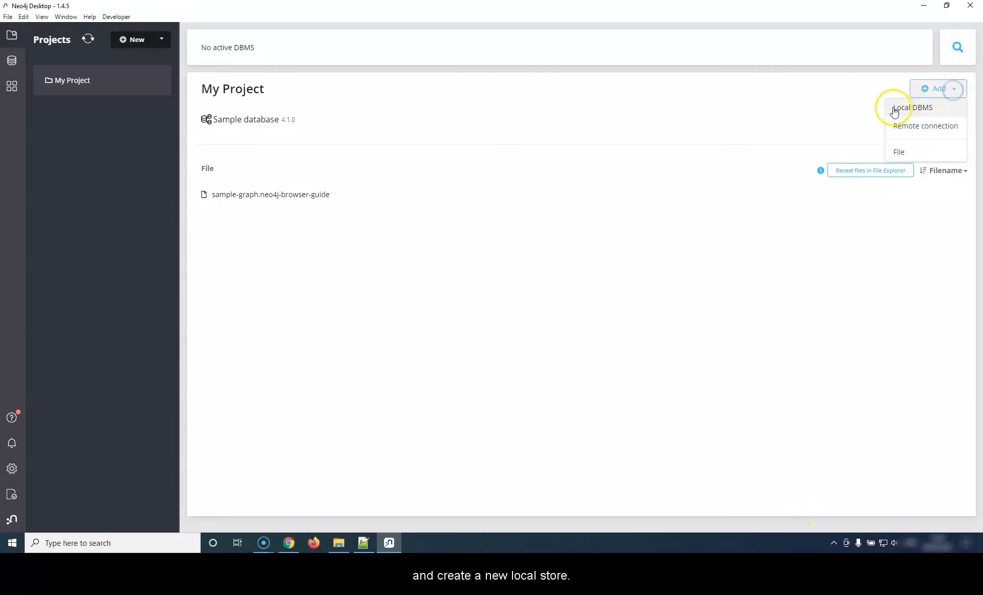
pyautogui.click(920, 111)
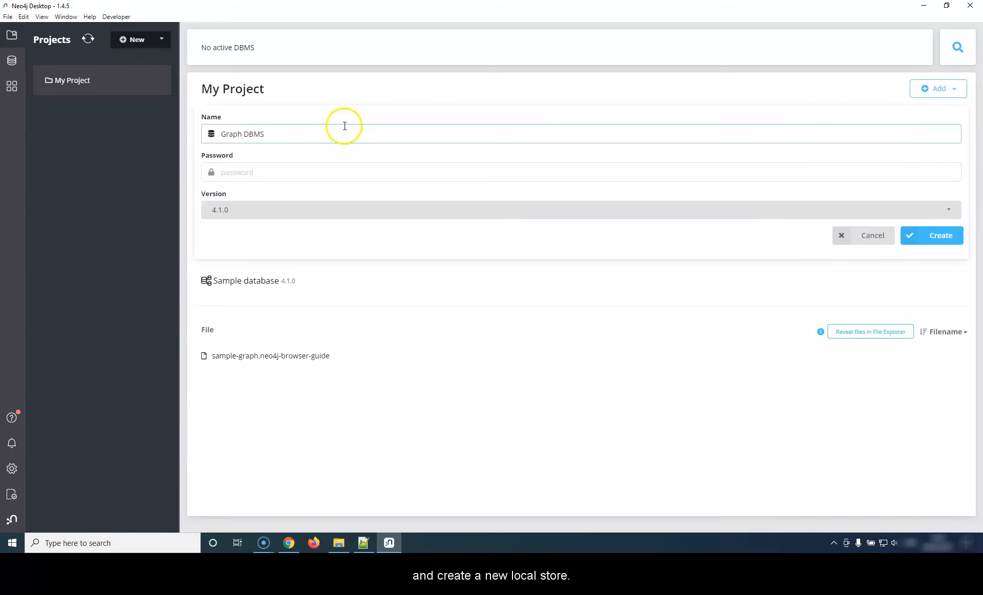
pyautogui.moveTo(271, 135); pyautogui.dragTo(156, 137)
pyautogui.write('Gra')
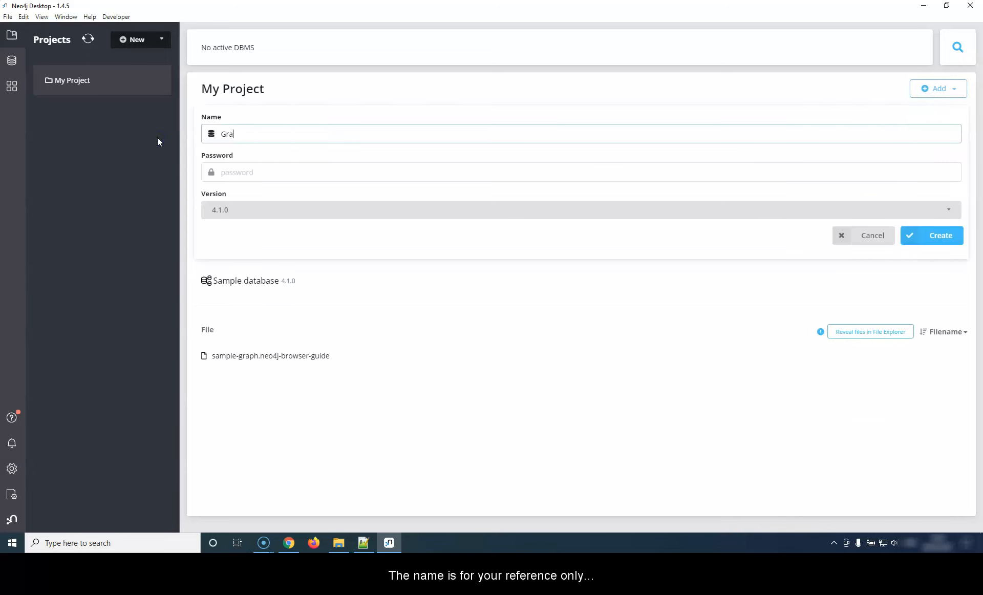
pyautogui.write('phileon application store')
pyautogui.click(274, 170)
pyautogui.write('••')
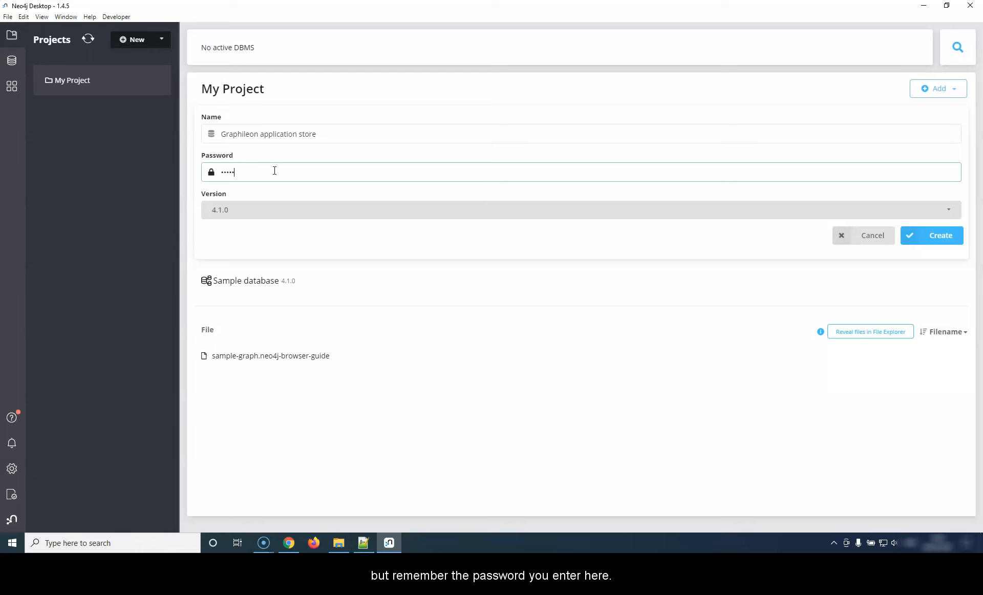
pyautogui.click(939, 236)
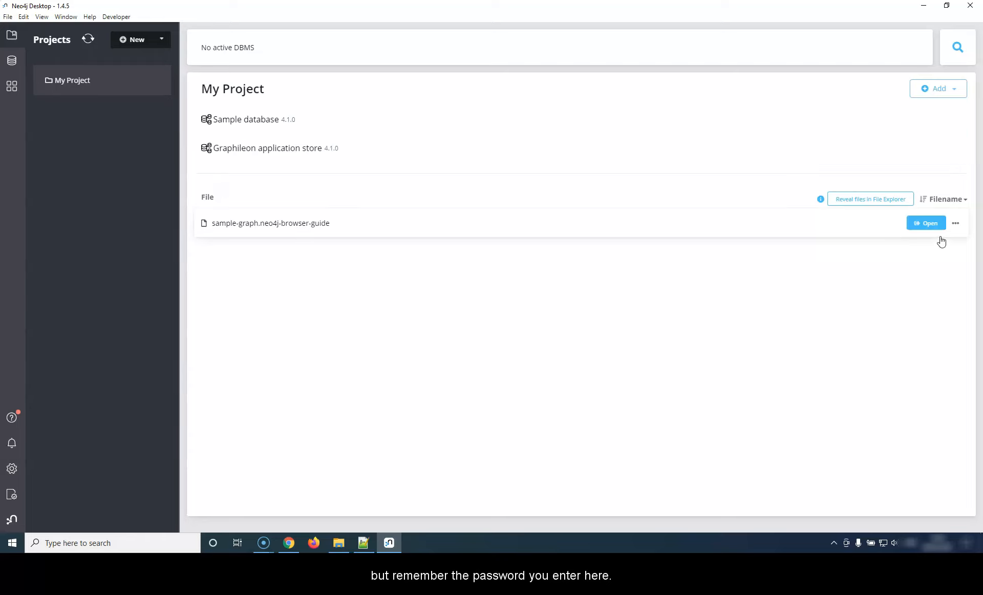
pyautogui.click(872, 150)
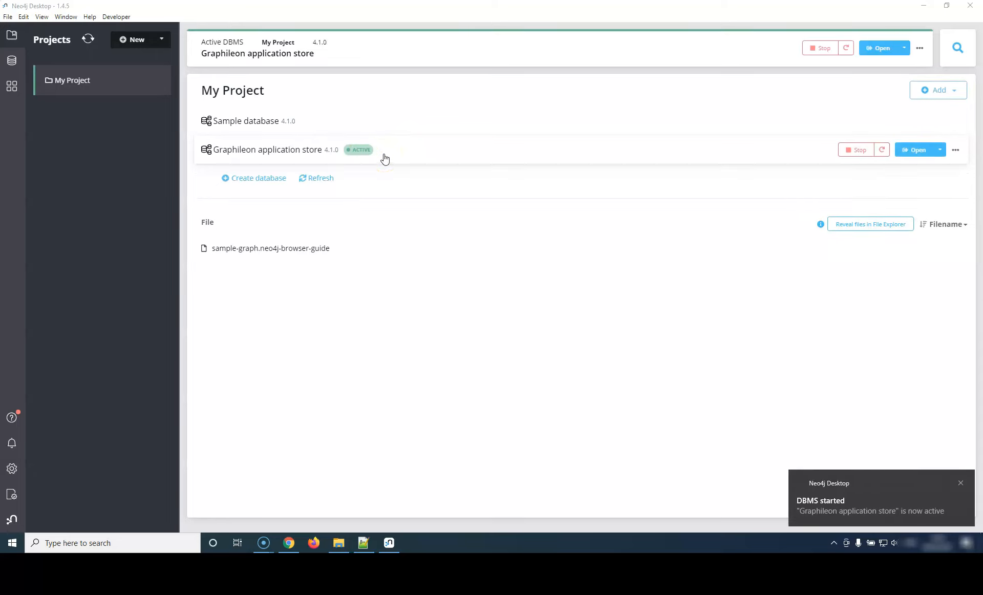
pyautogui.click(923, 6)
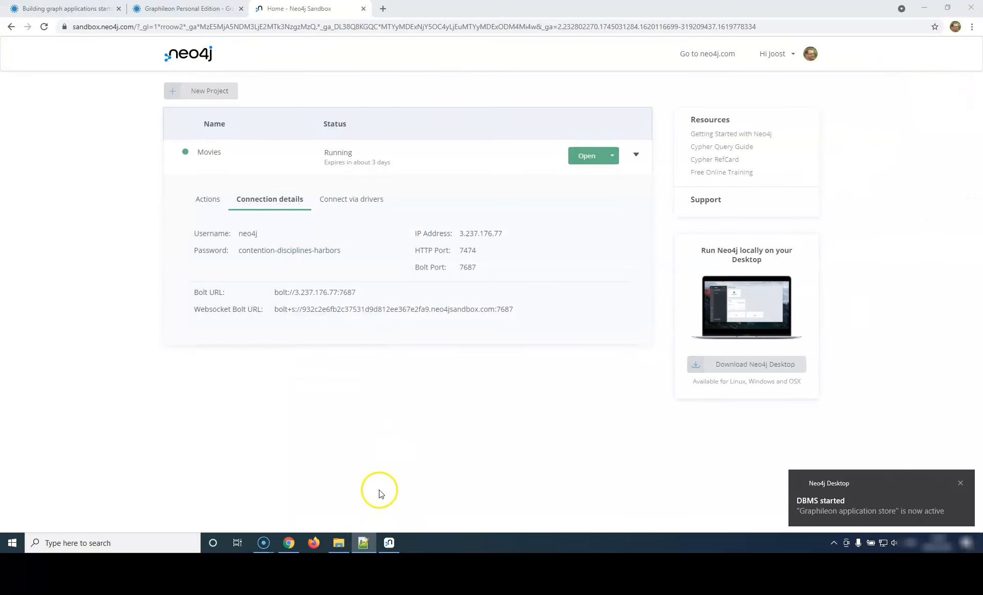
# Step: Run the Graphileon-3.1.0 installer from the Downloads folder in File Explorer and bring up the Graphileon window
pyautogui.click(338, 486)
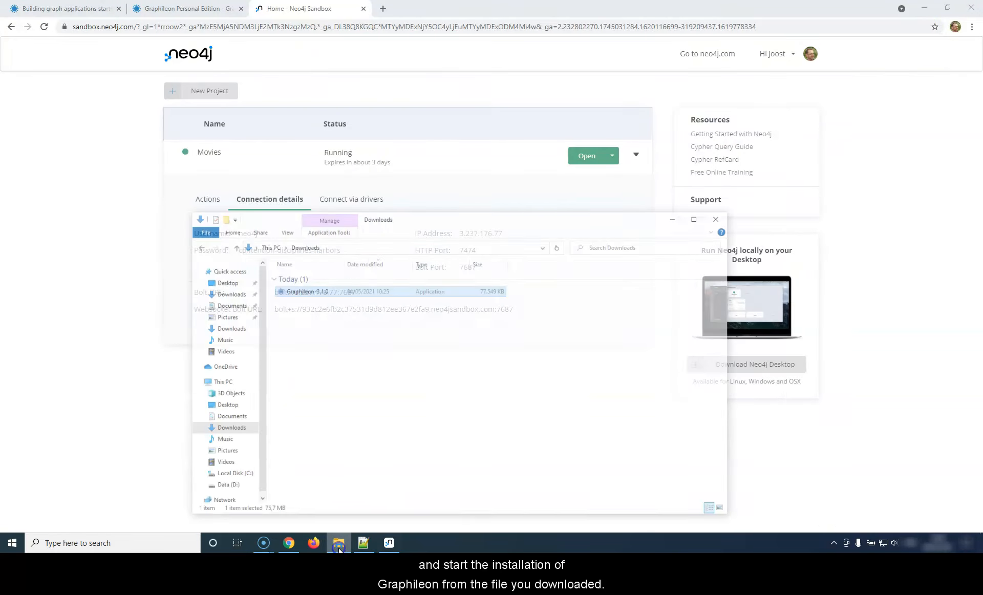
pyautogui.doubleClick(288, 269)
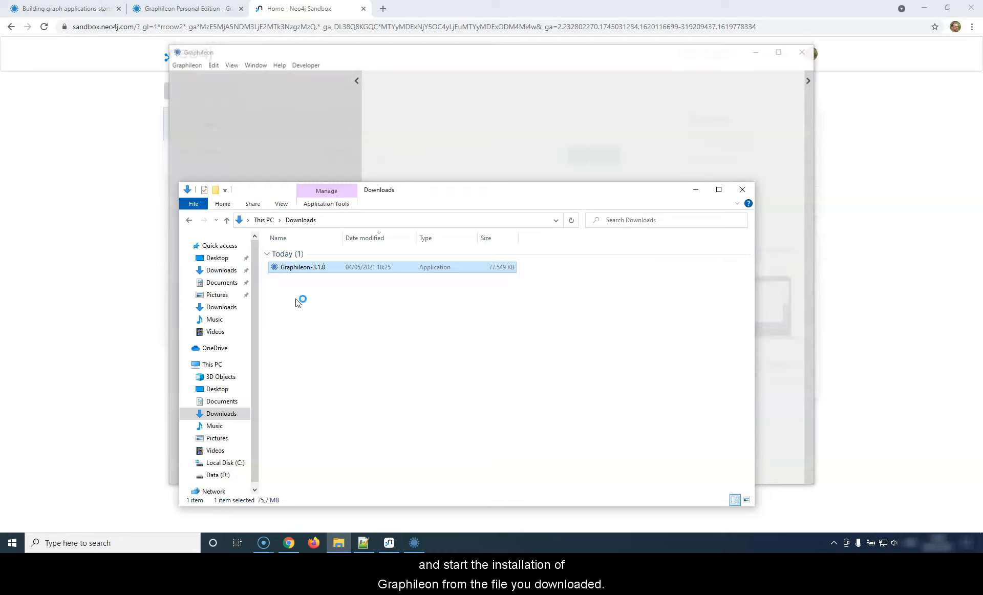
pyautogui.click(786, 128)
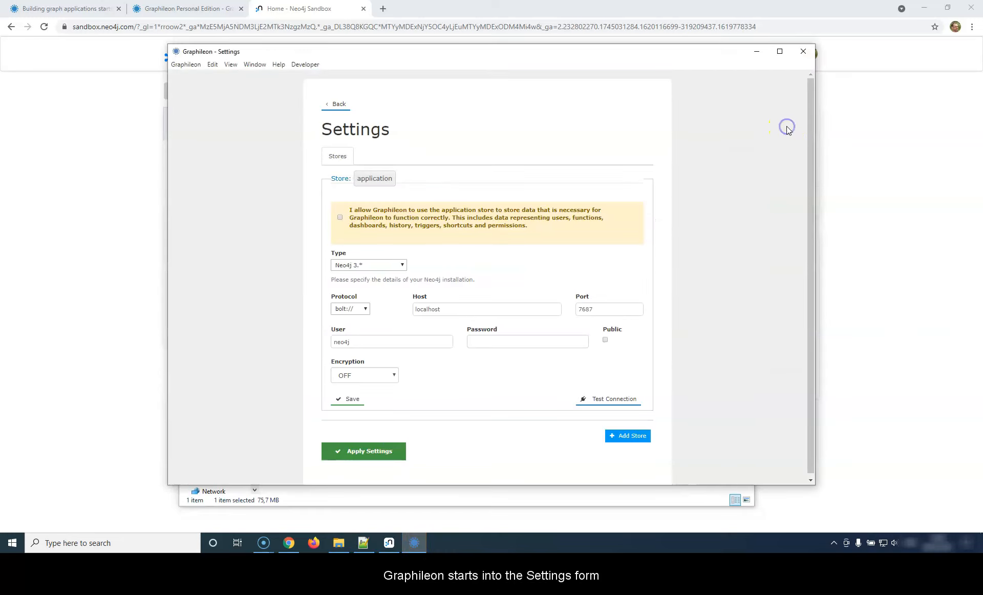
# Step: Configure the application store: allow data storage, set type Neo4j 4.* community, enter the password, test the connection and save
pyautogui.click(341, 218)
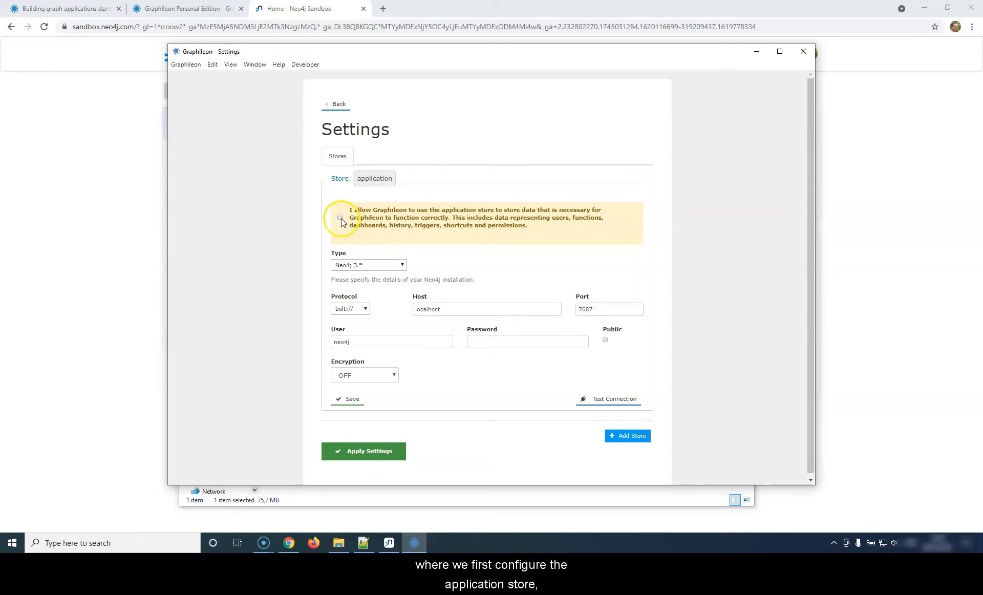
pyautogui.click(359, 267)
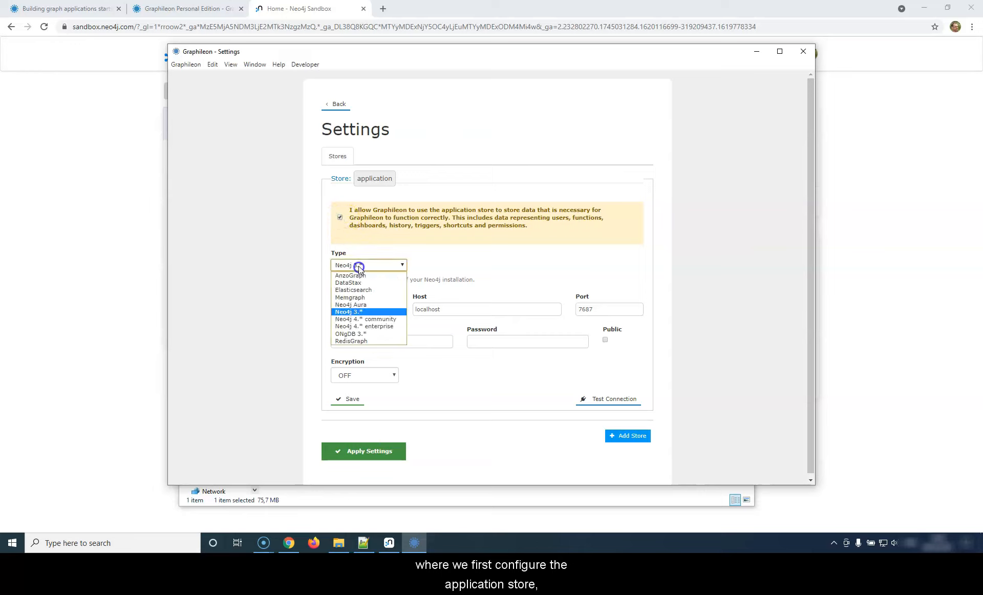
pyautogui.click(365, 319)
pyautogui.click(506, 344)
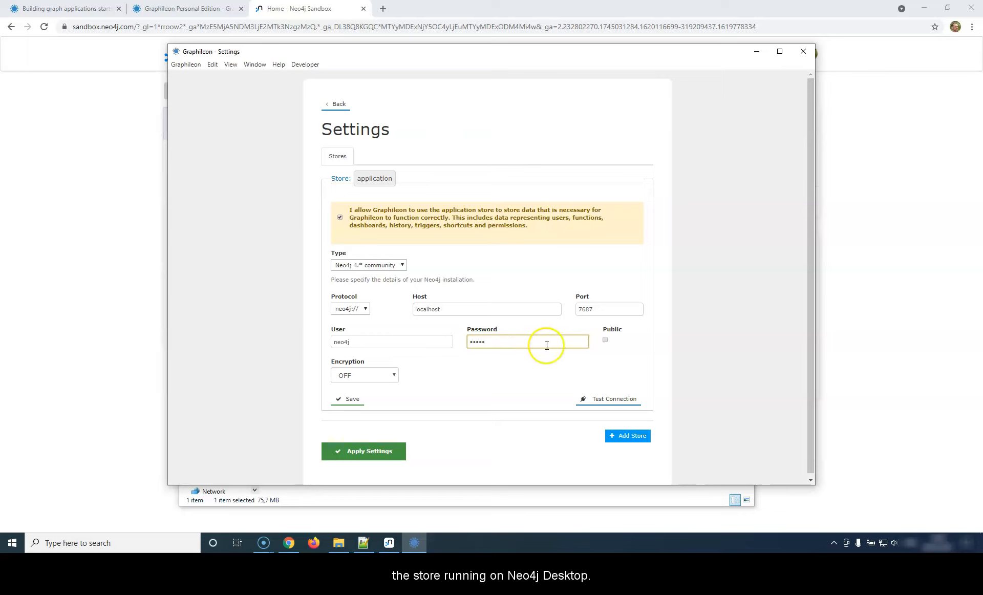
pyautogui.click(599, 401)
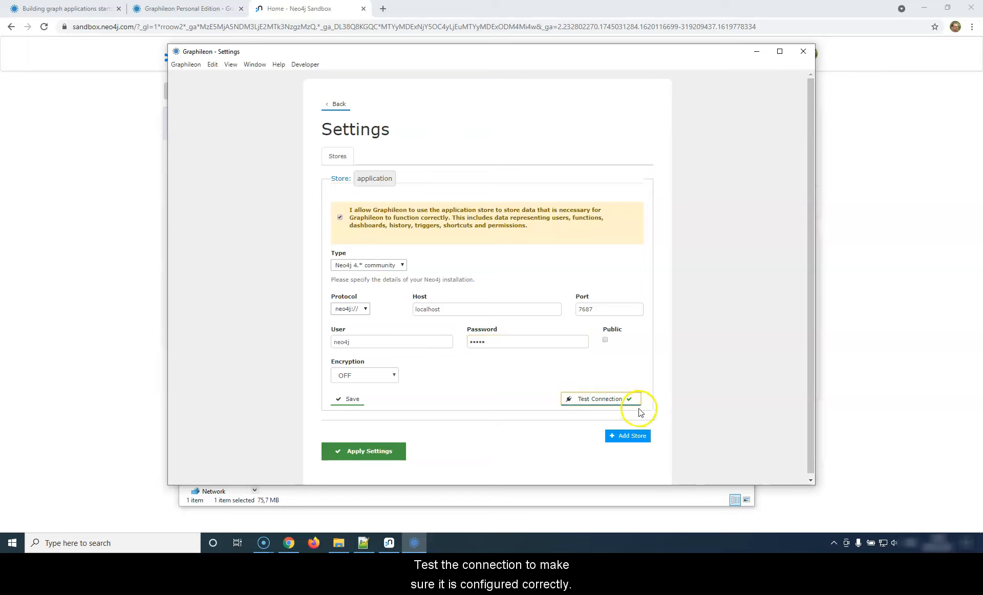
pyautogui.click(353, 401)
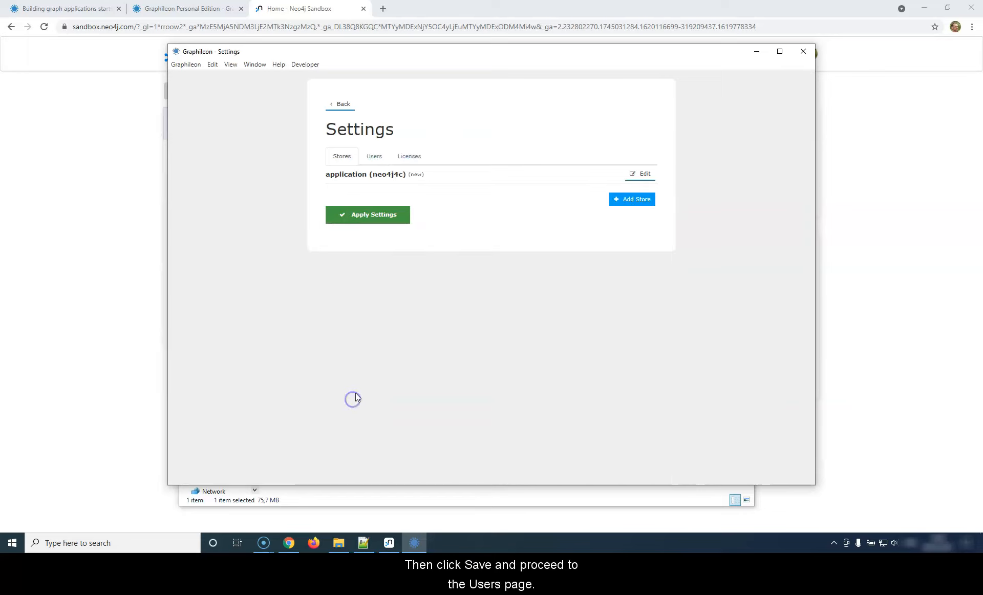
# Step: Create the admin user "demouser" with a confirmed password, save the user and apply the settings
pyautogui.click(375, 159)
pyautogui.click(379, 183)
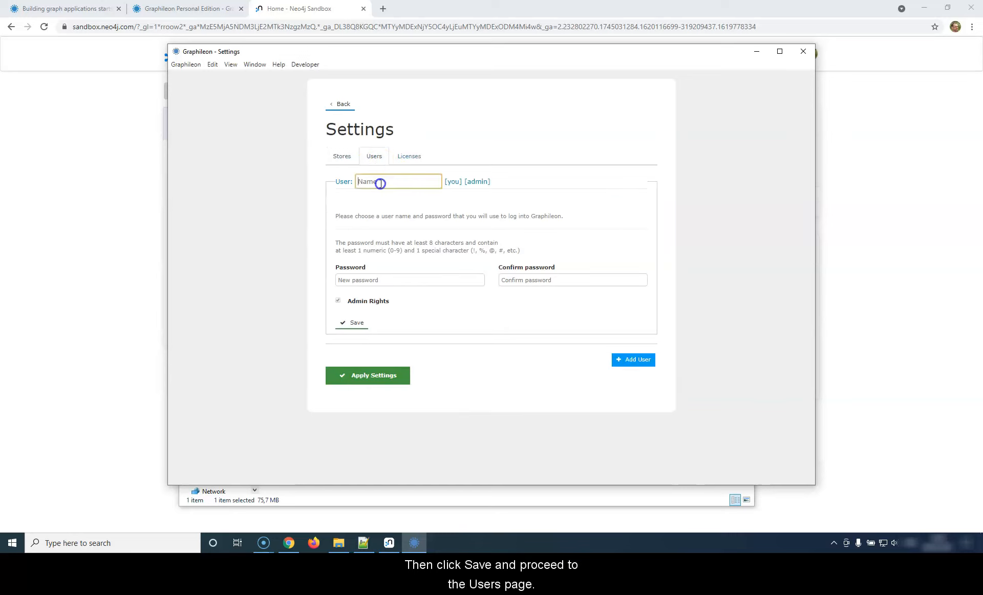
pyautogui.write('demouser')
pyautogui.press('Tab')
pyautogui.write('*')
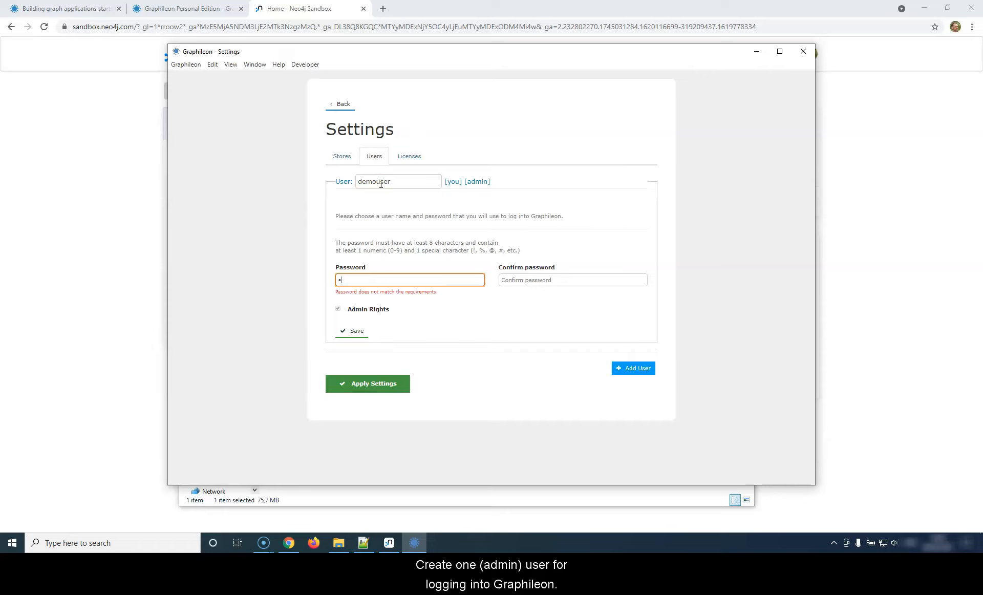
pyautogui.write('*******')
pyautogui.press('Tab')
pyautogui.write('*')
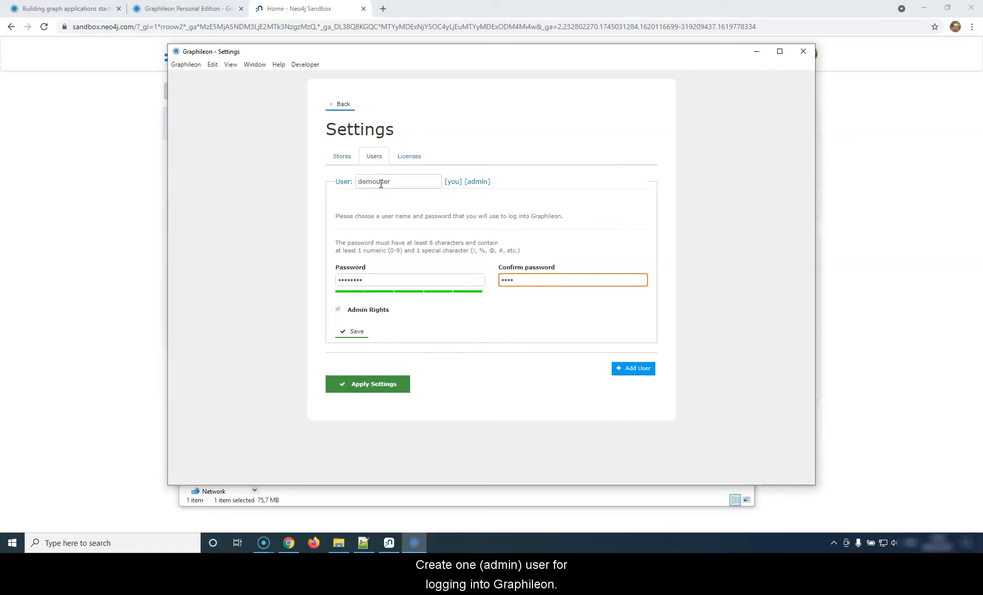
pyautogui.write('*******')
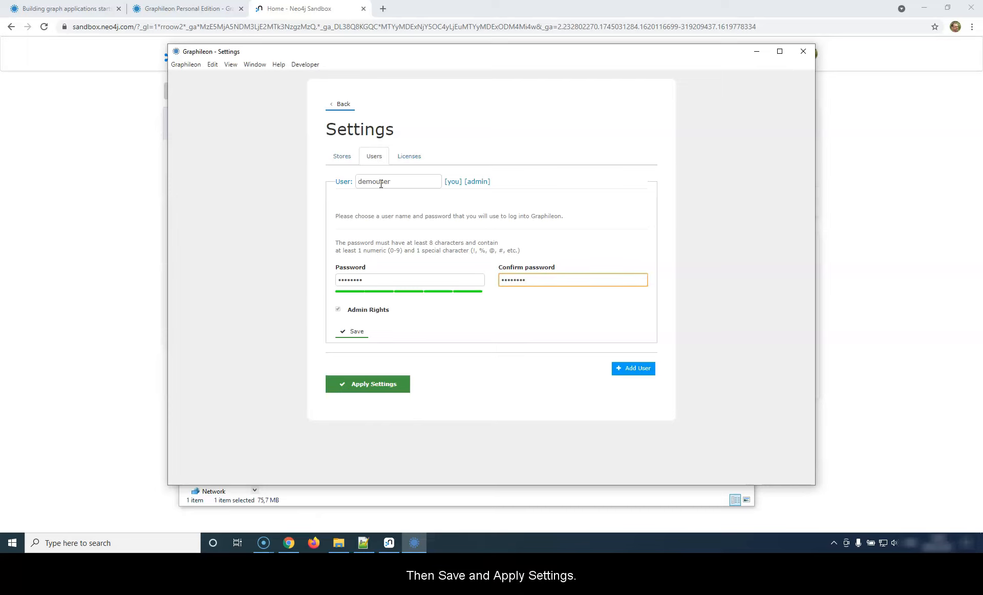
pyautogui.click(356, 332)
pyautogui.click(358, 215)
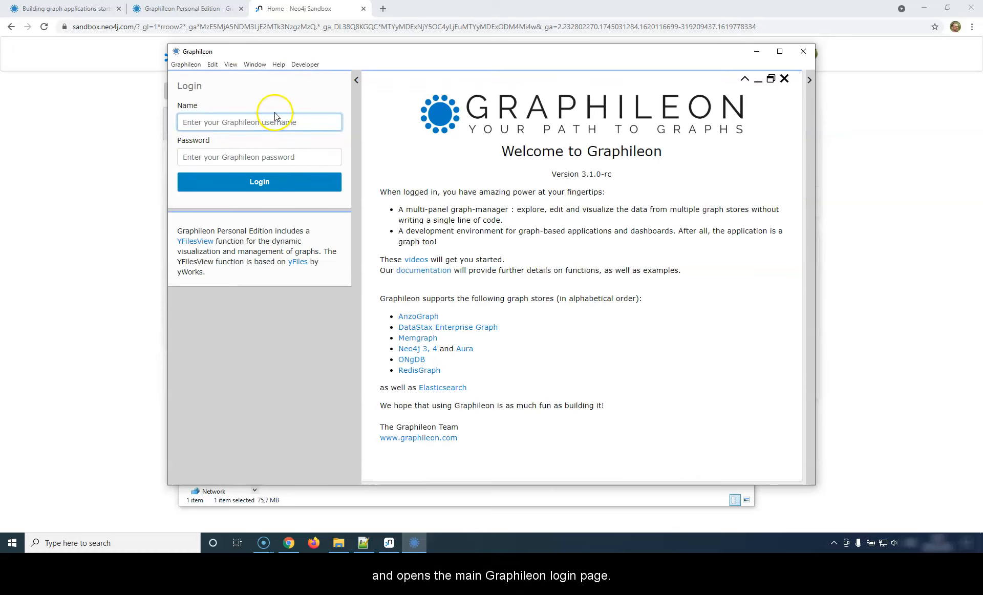
# Step: Log in to Graphileon as demouser with the account password
pyautogui.click(270, 117)
pyautogui.write('demouser')
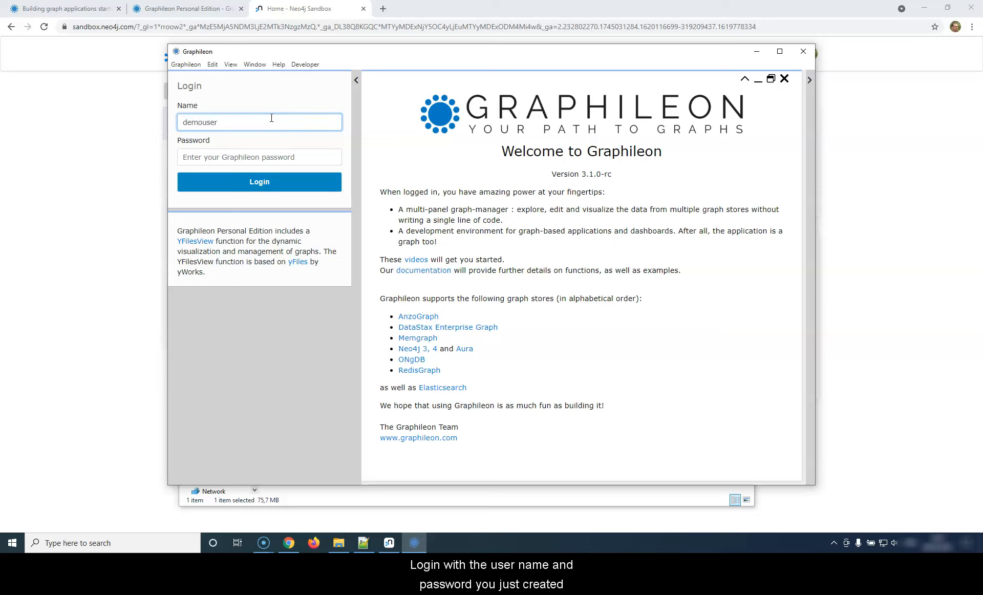
pyautogui.press('Tab')
pyautogui.write('d')
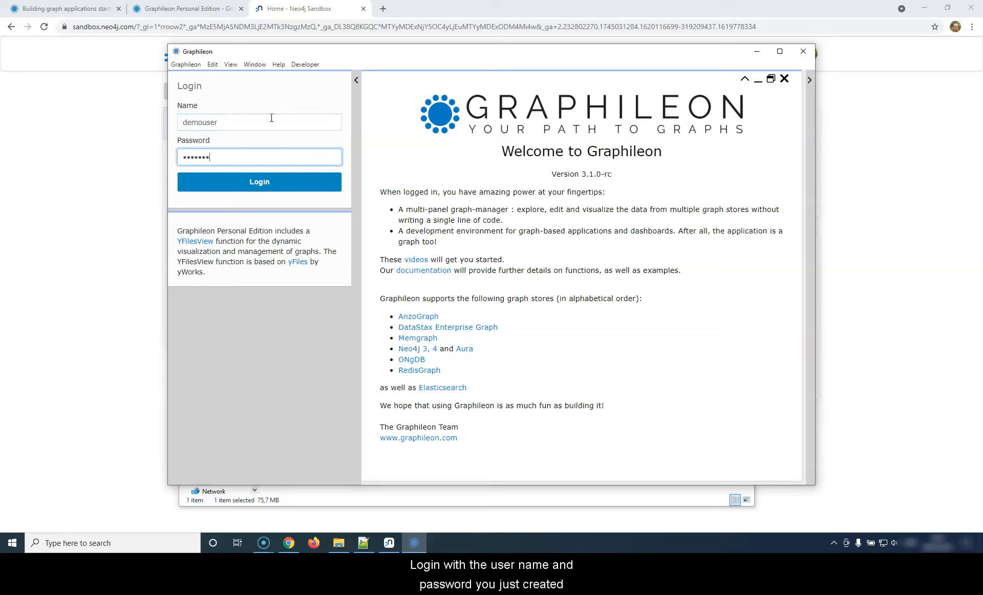
pyautogui.click(259, 184)
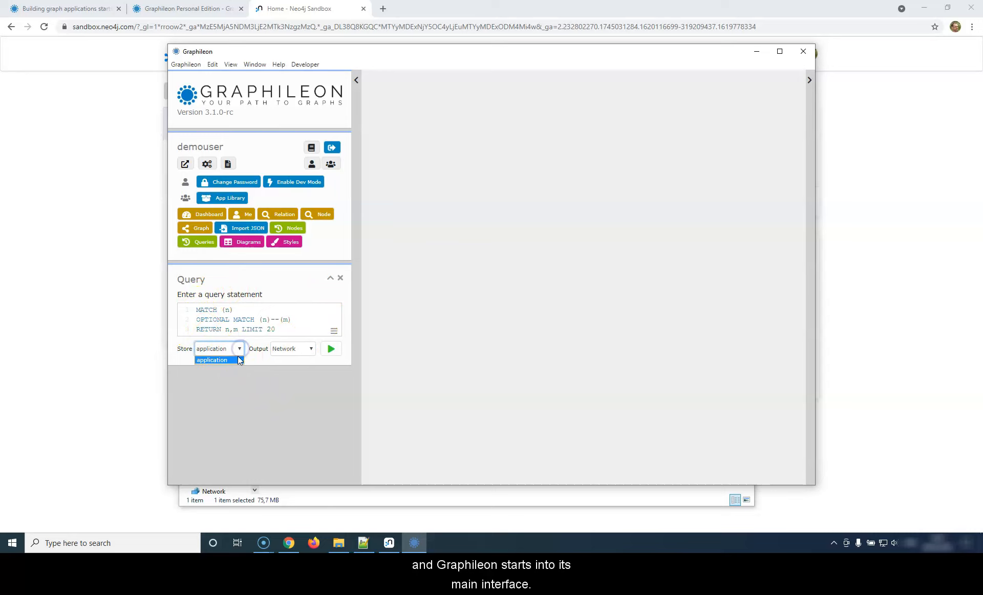
# Step: Run the default query against the application store with Network output and inspect the central Graph node in the maximized graph
pyautogui.click(231, 359)
pyautogui.click(331, 350)
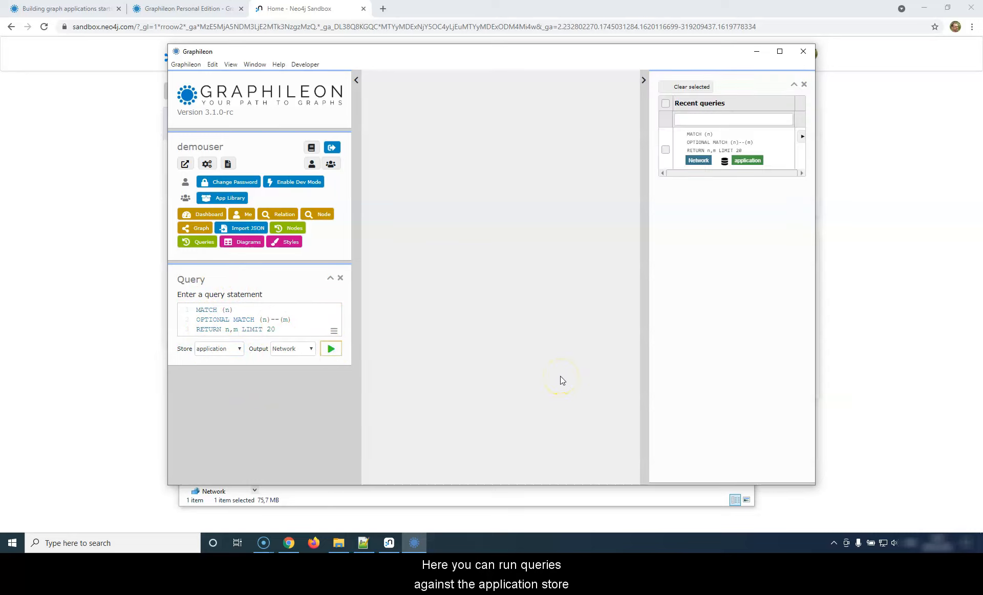
pyautogui.click(779, 52)
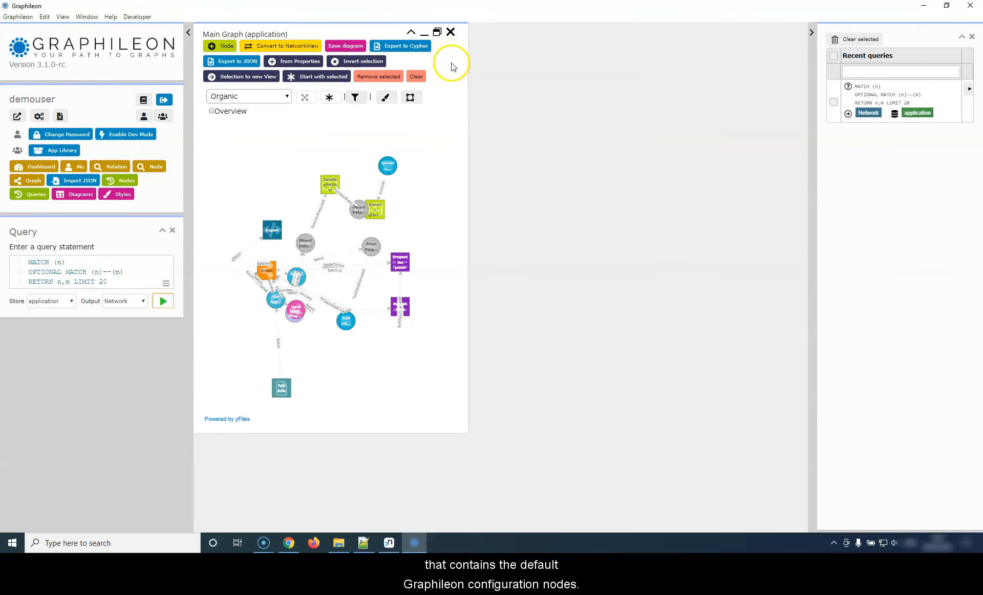
pyautogui.click(436, 32)
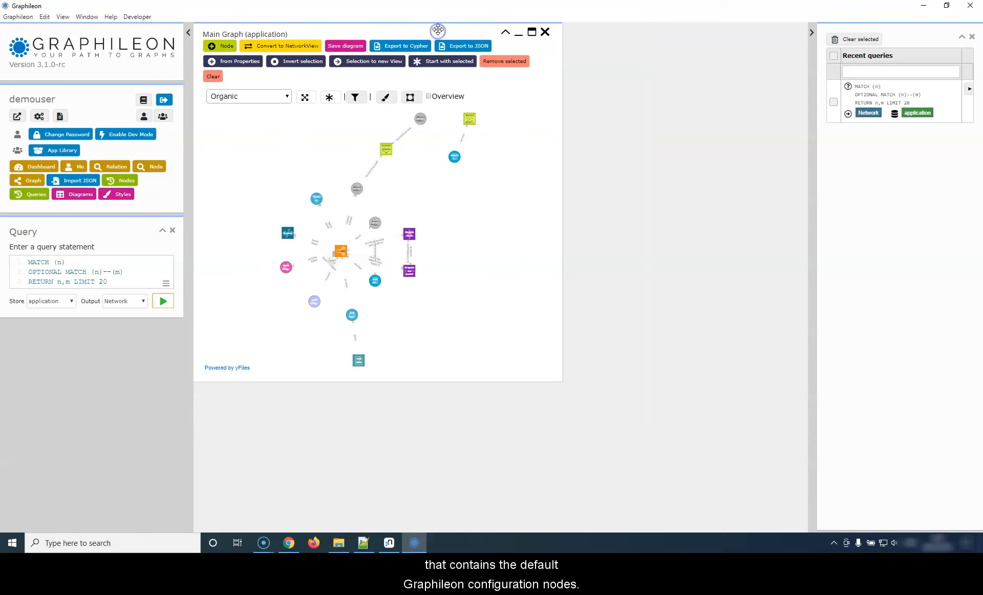
pyautogui.click(532, 37)
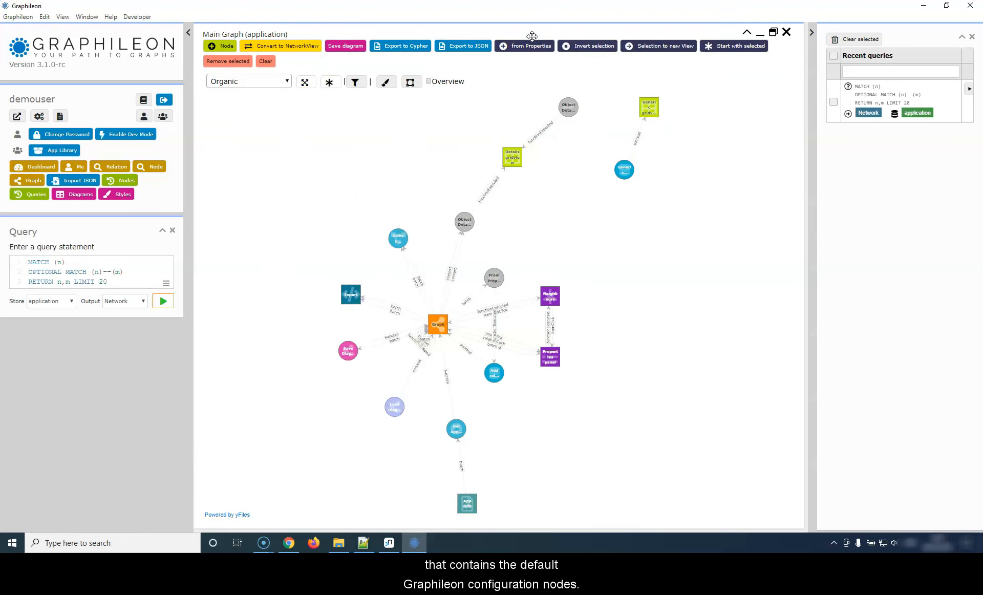
pyautogui.click(441, 325)
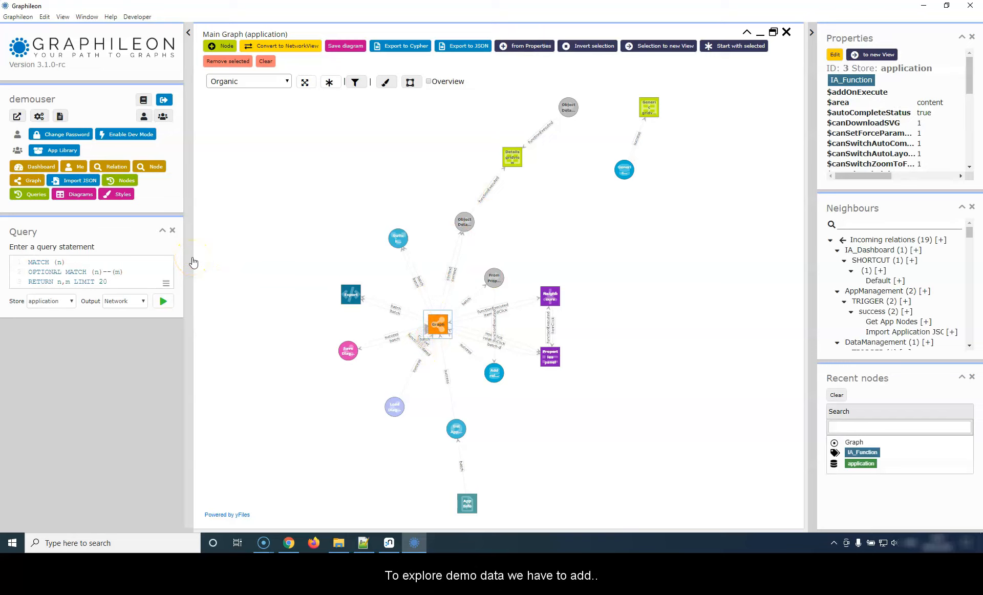
# Step: Add a store named "movie" in the settings and set its host to the IP address 3.237.176.77 from the Neo4j Sandbox page in Chrome
pyautogui.click(39, 117)
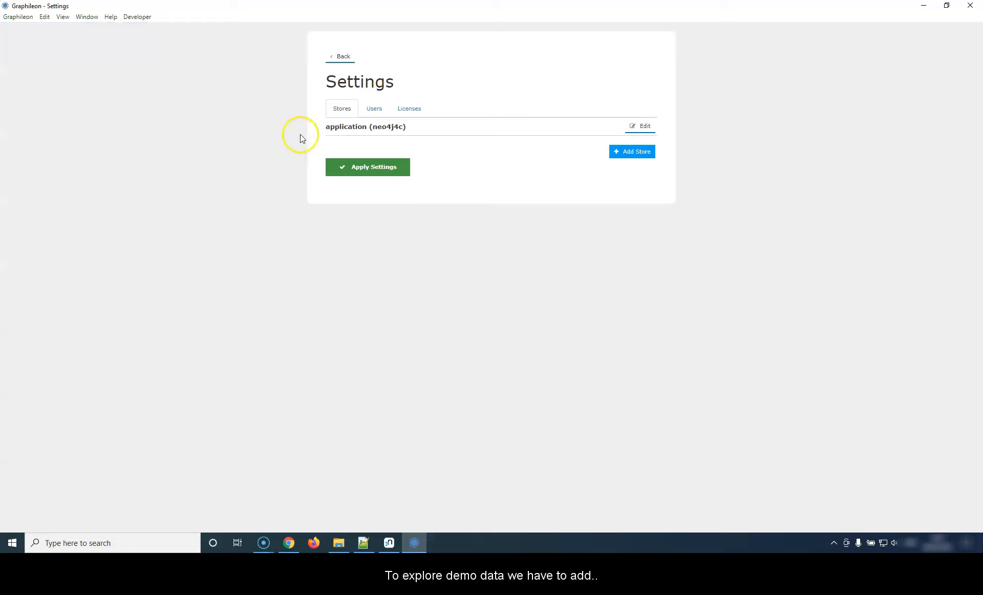
pyautogui.click(638, 154)
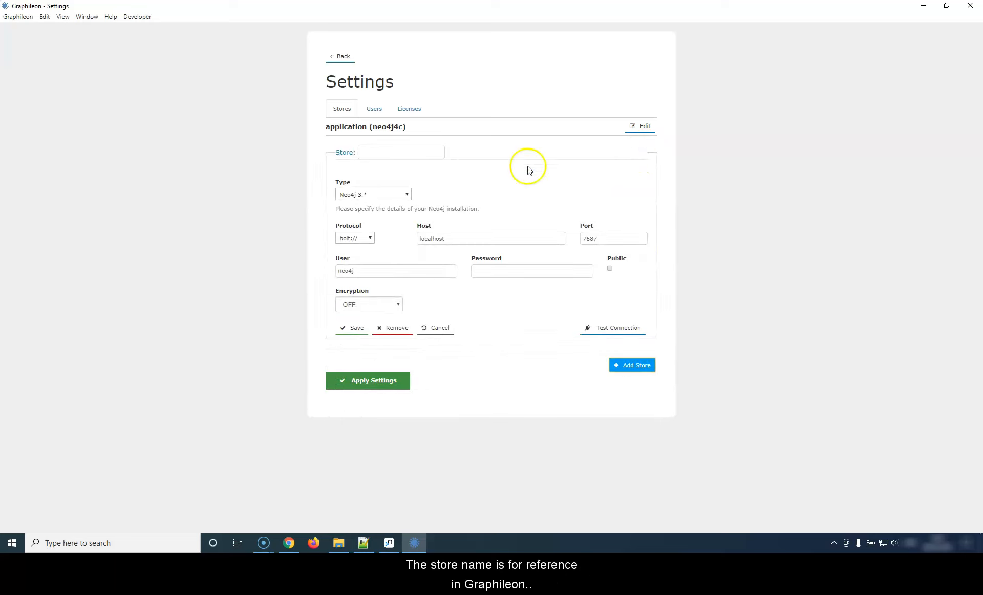
pyautogui.click(421, 152)
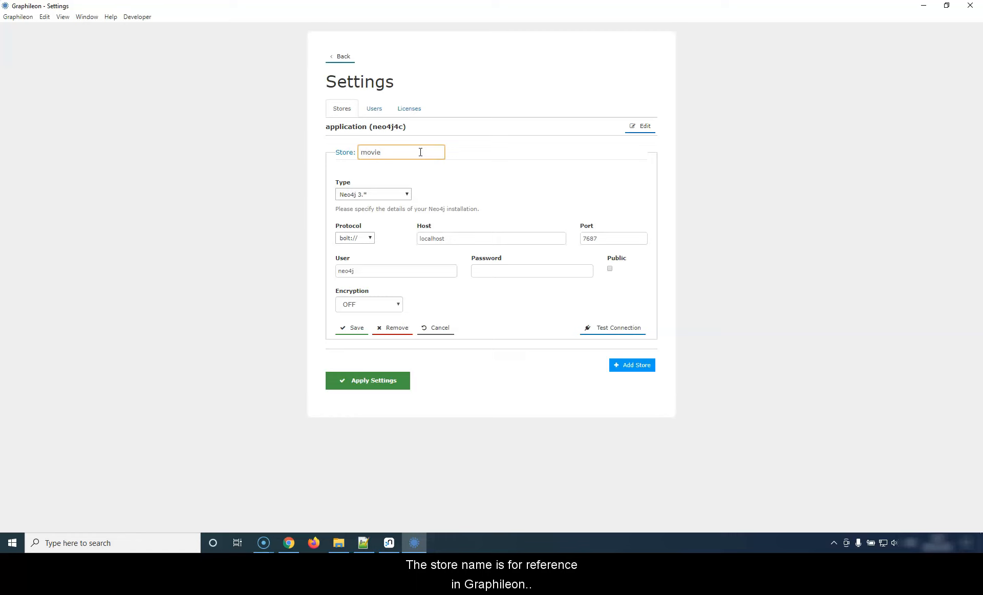
pyautogui.click(288, 542)
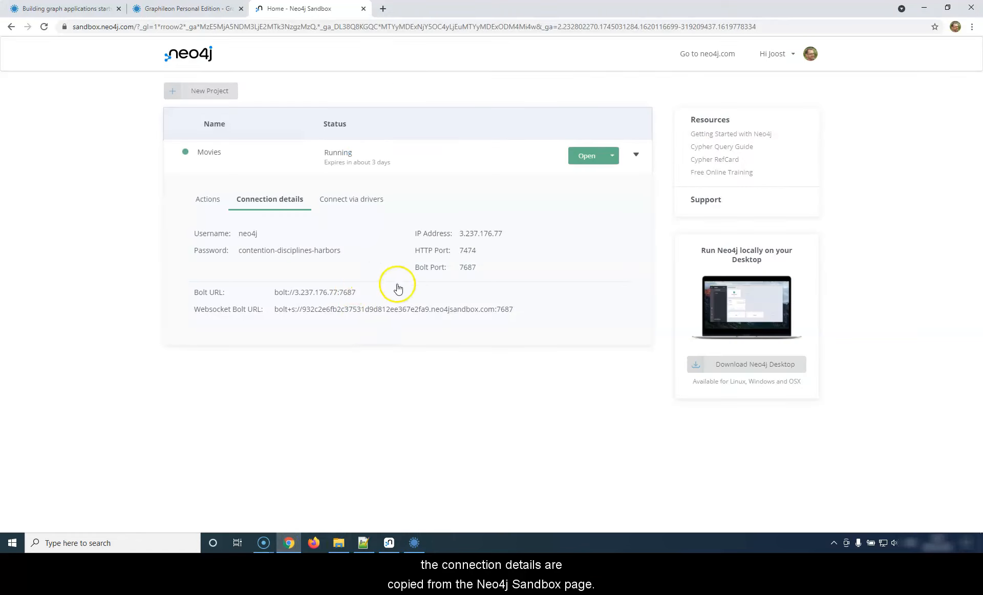
pyautogui.click(503, 251)
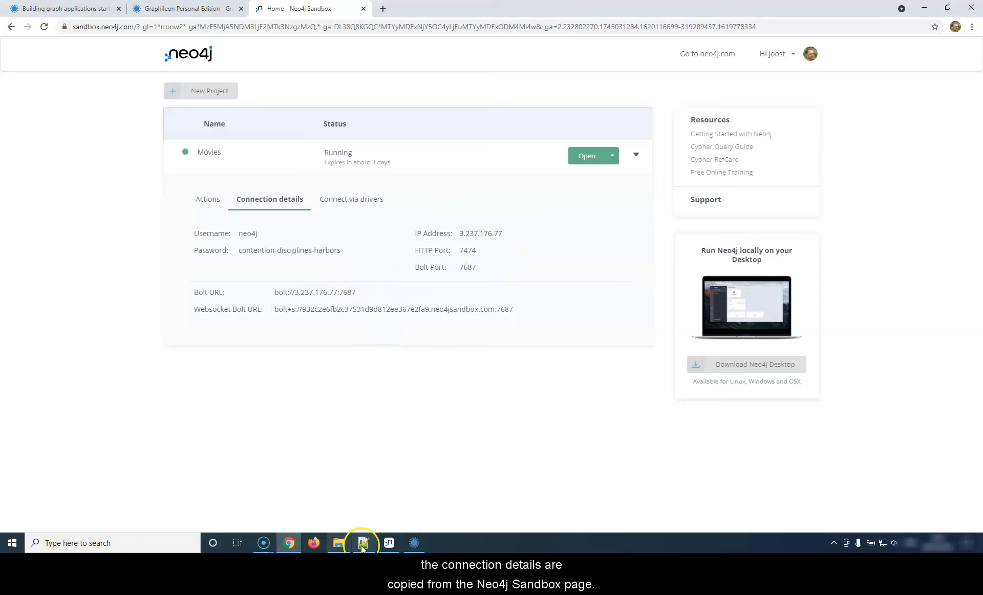
pyautogui.click(412, 543)
pyautogui.doubleClick(430, 238)
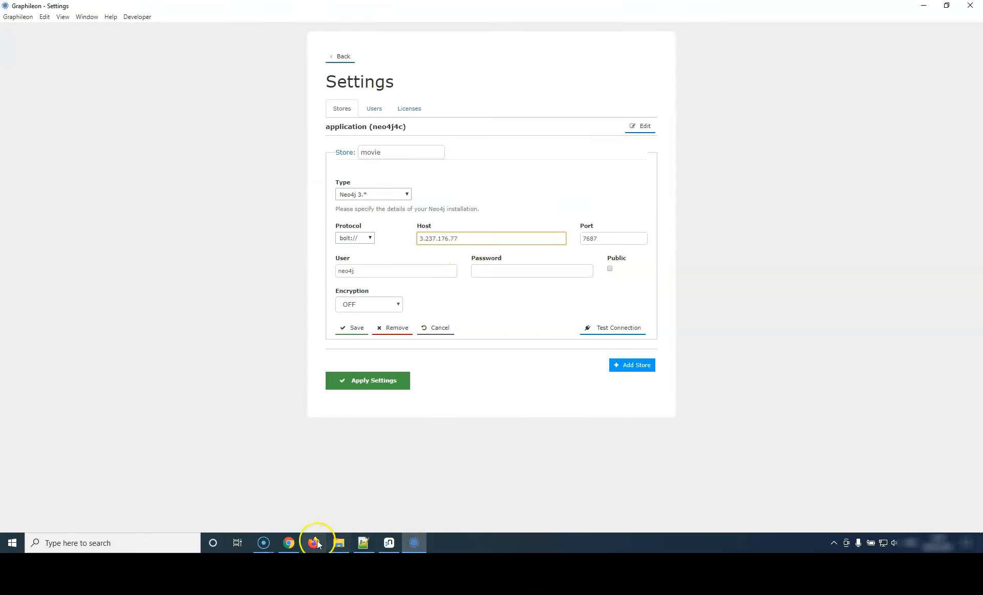
# Step: Copy the Movies sandbox password from the Neo4j Sandbox page in Chrome into the password field of Graphileon's movie store
pyautogui.click(289, 542)
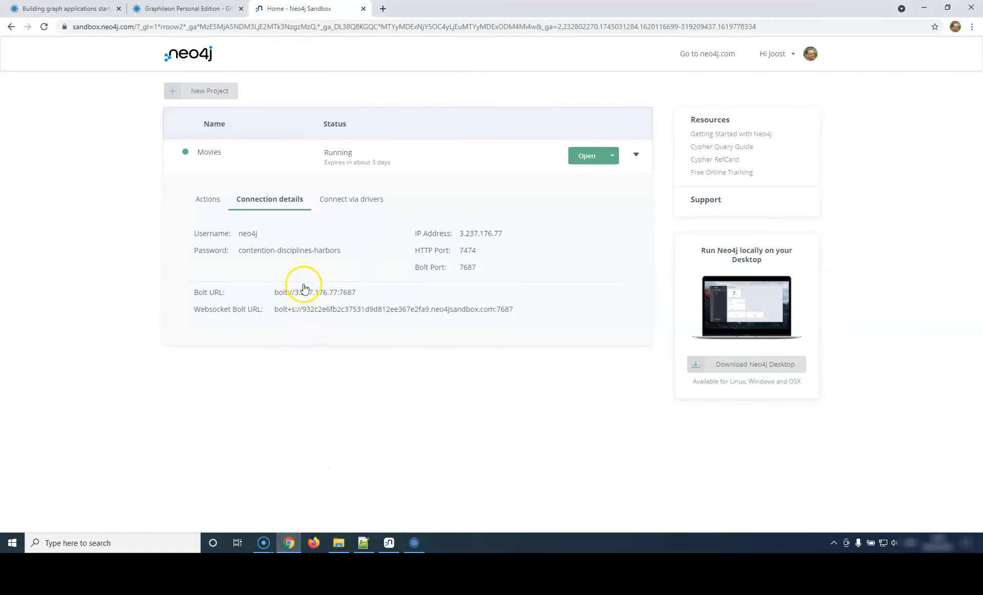
pyautogui.click(358, 250)
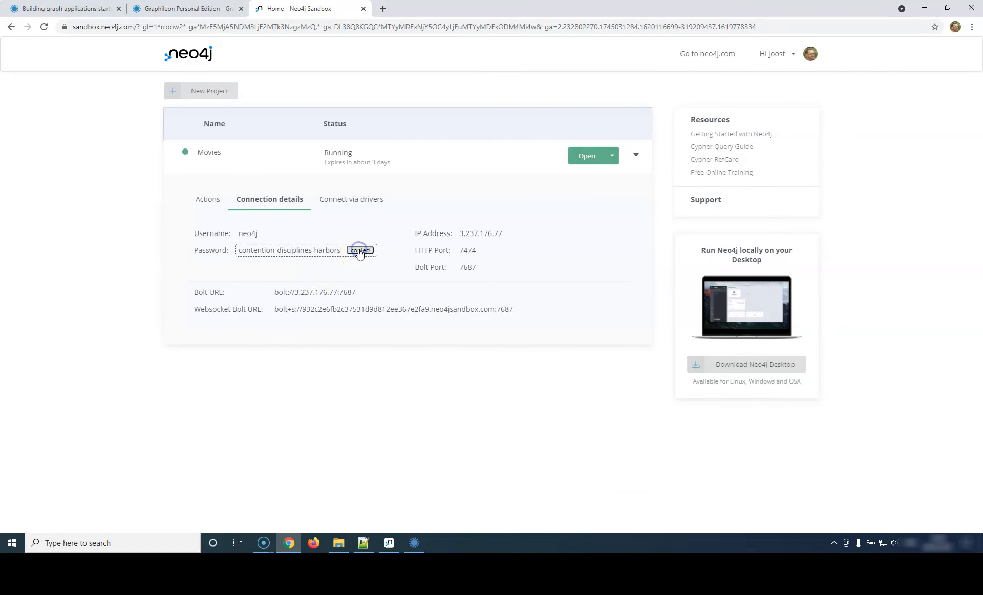
pyautogui.click(416, 543)
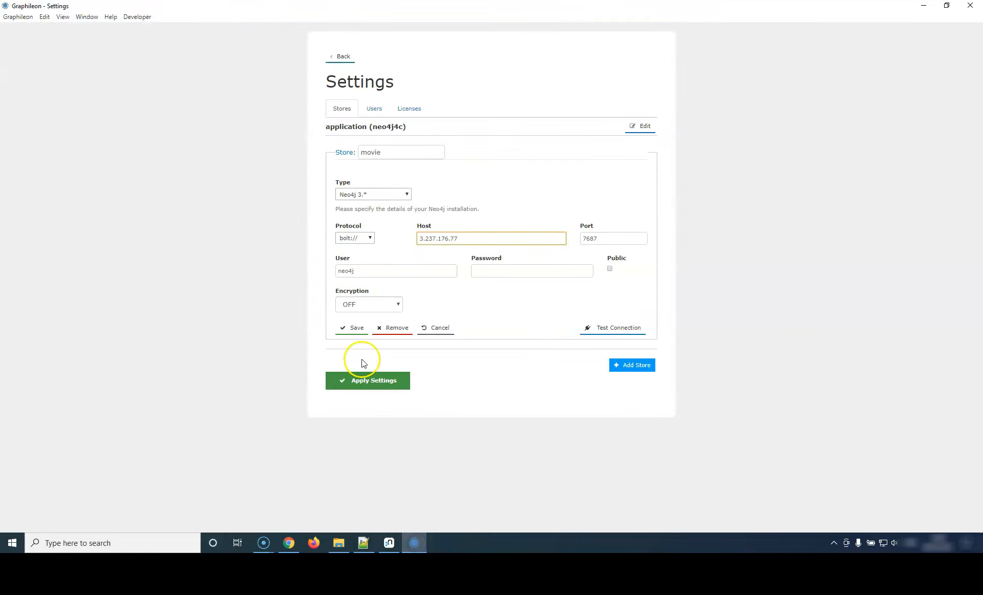
pyautogui.click(492, 274)
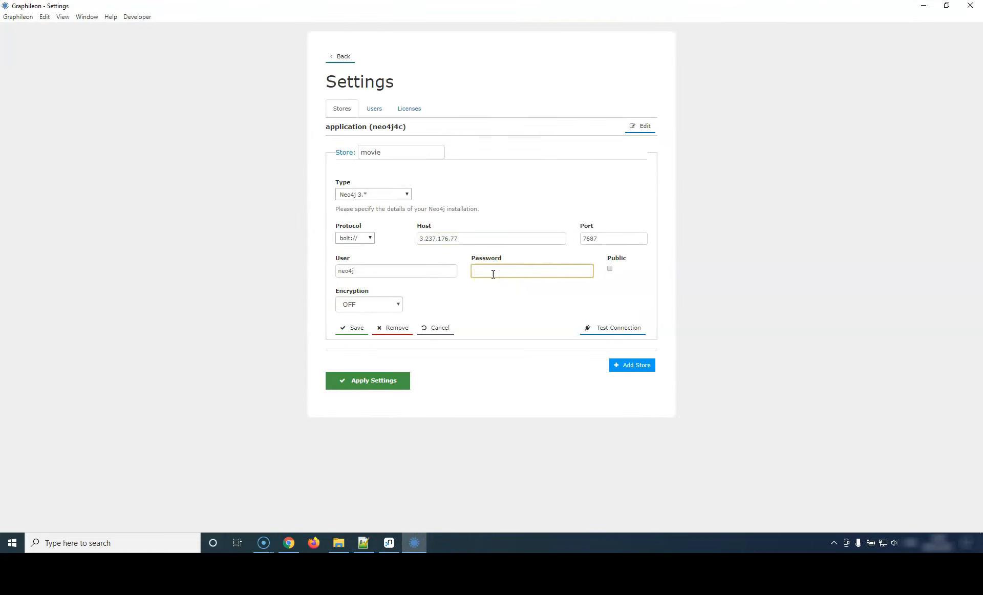
# Step: Test the movie store's connection, save the store and apply the settings
pyautogui.click(609, 333)
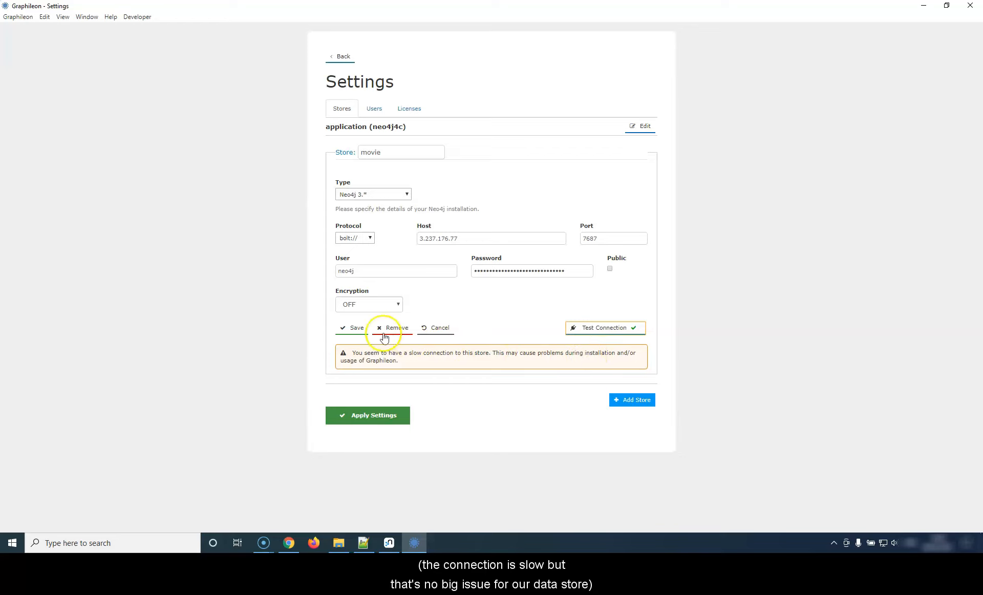
pyautogui.click(354, 330)
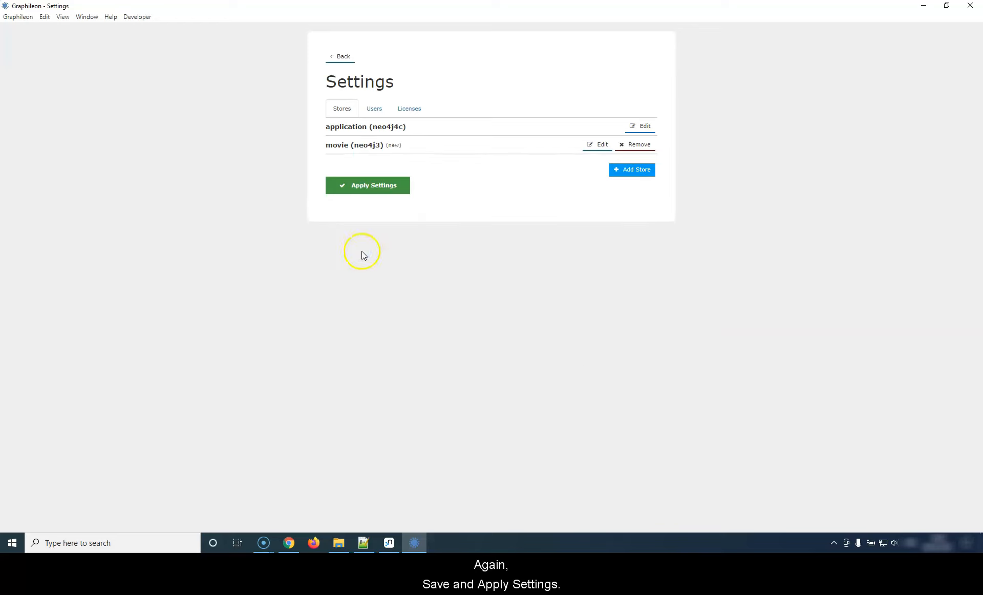
pyautogui.click(364, 187)
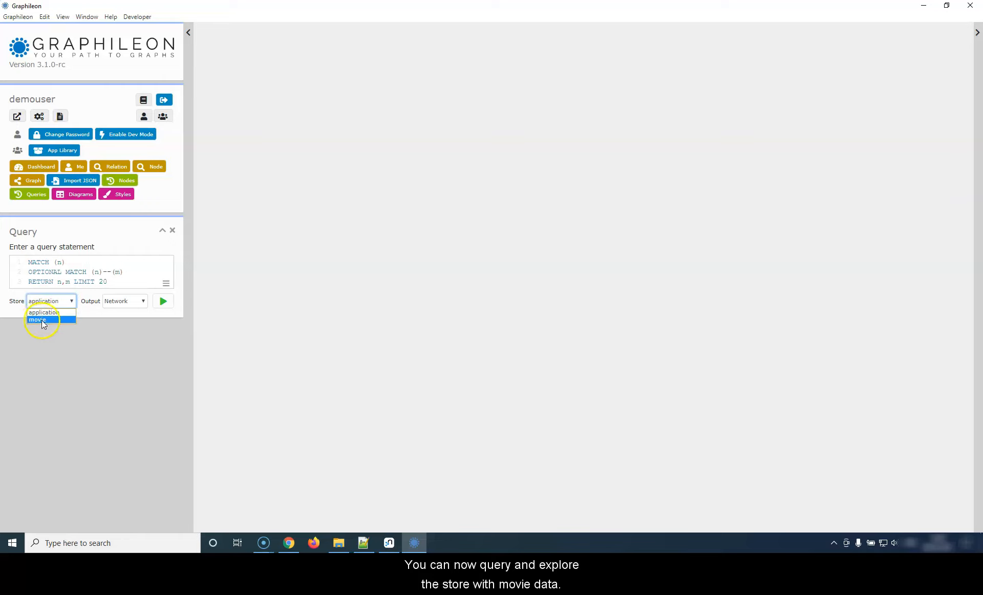
# Step: Run the default query against the movie store with Network output and clear the resulting graph
pyautogui.click(43, 320)
pyautogui.click(165, 302)
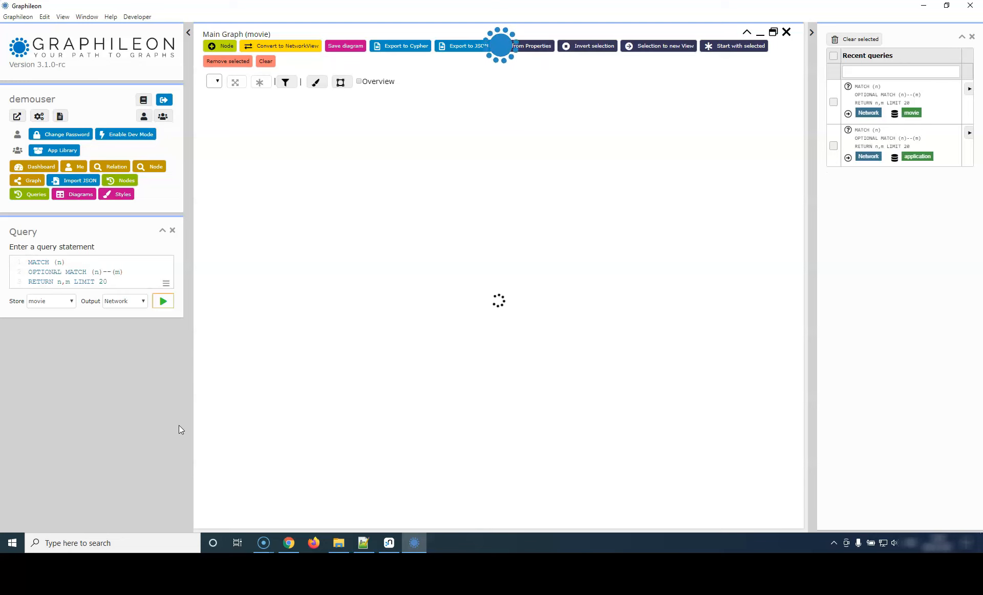
pyautogui.click(183, 434)
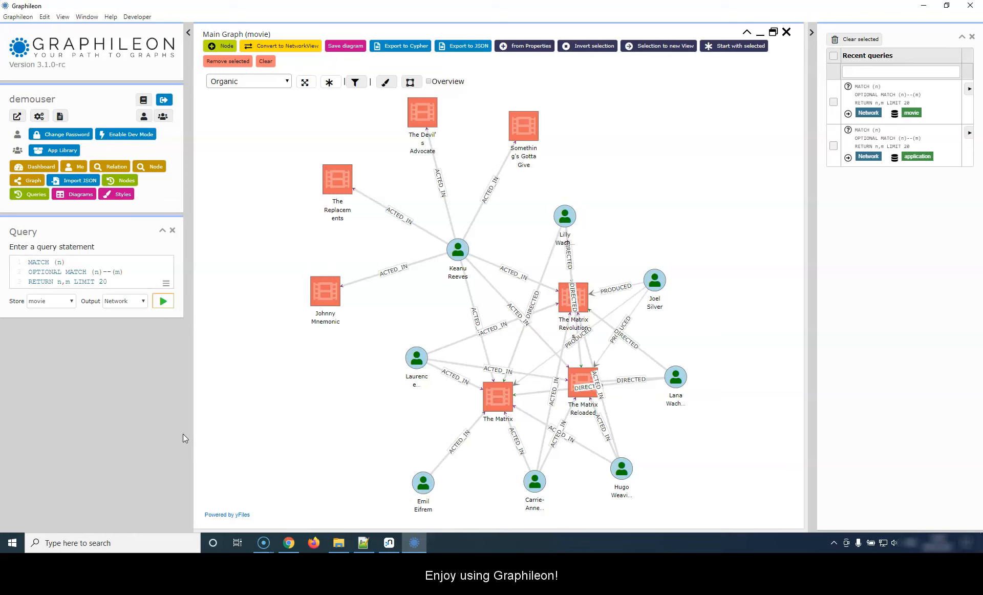
pyautogui.click(266, 62)
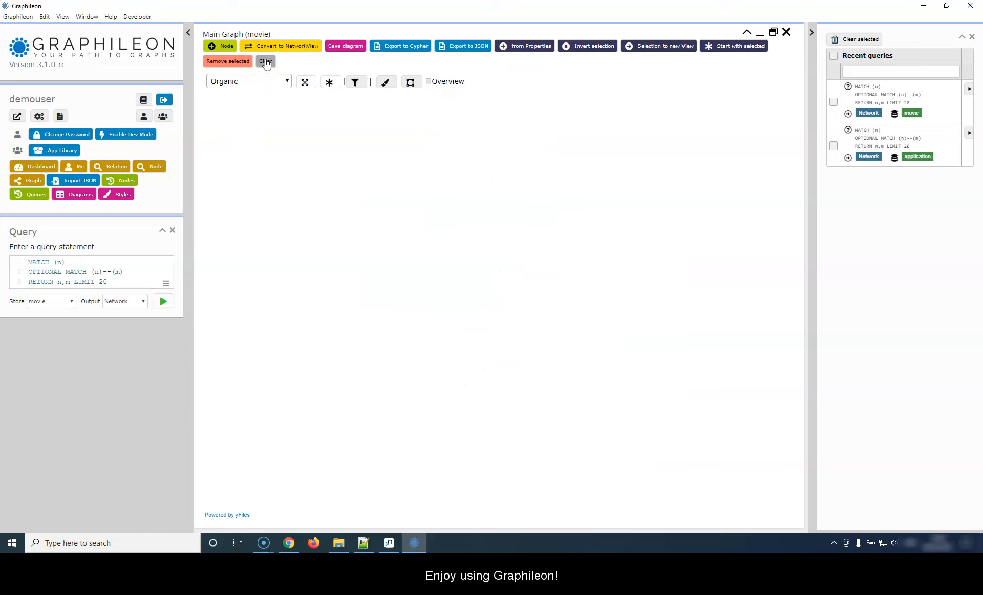